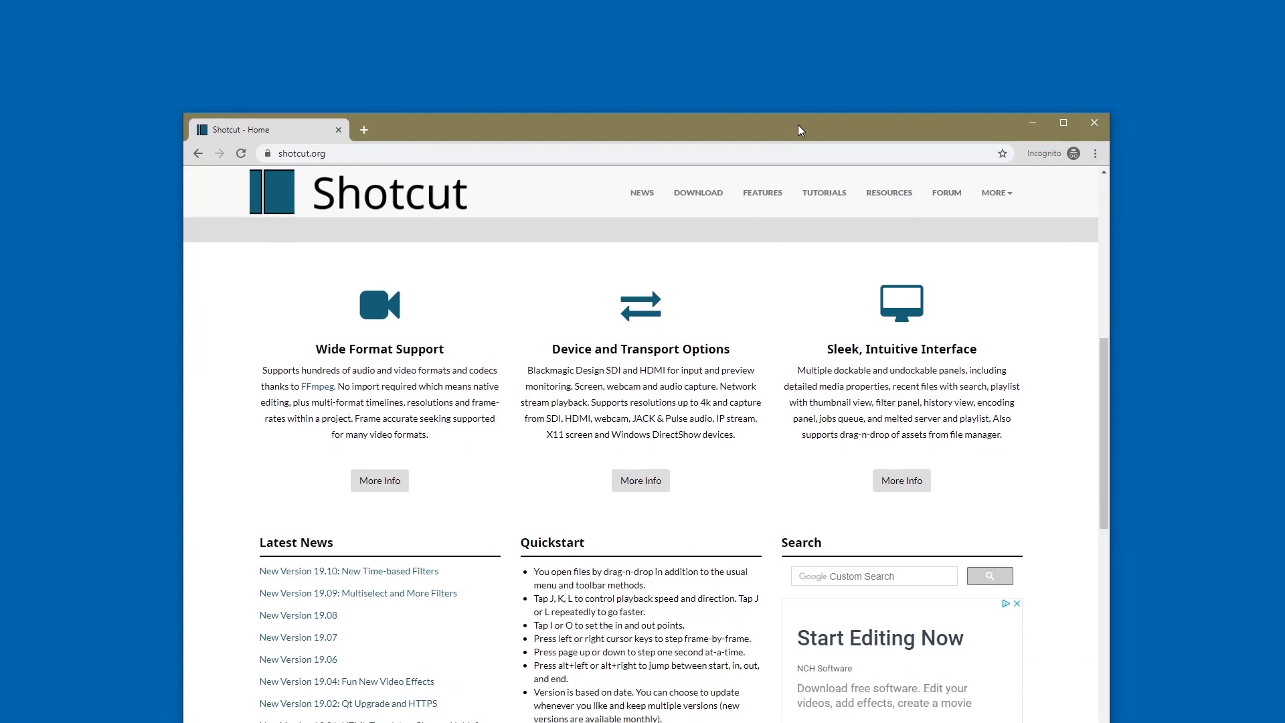
Maximize Chrome and open the Shotcut download page on shotcut.org
double_click(797, 130)
scroll(695, 206, "up", 8)
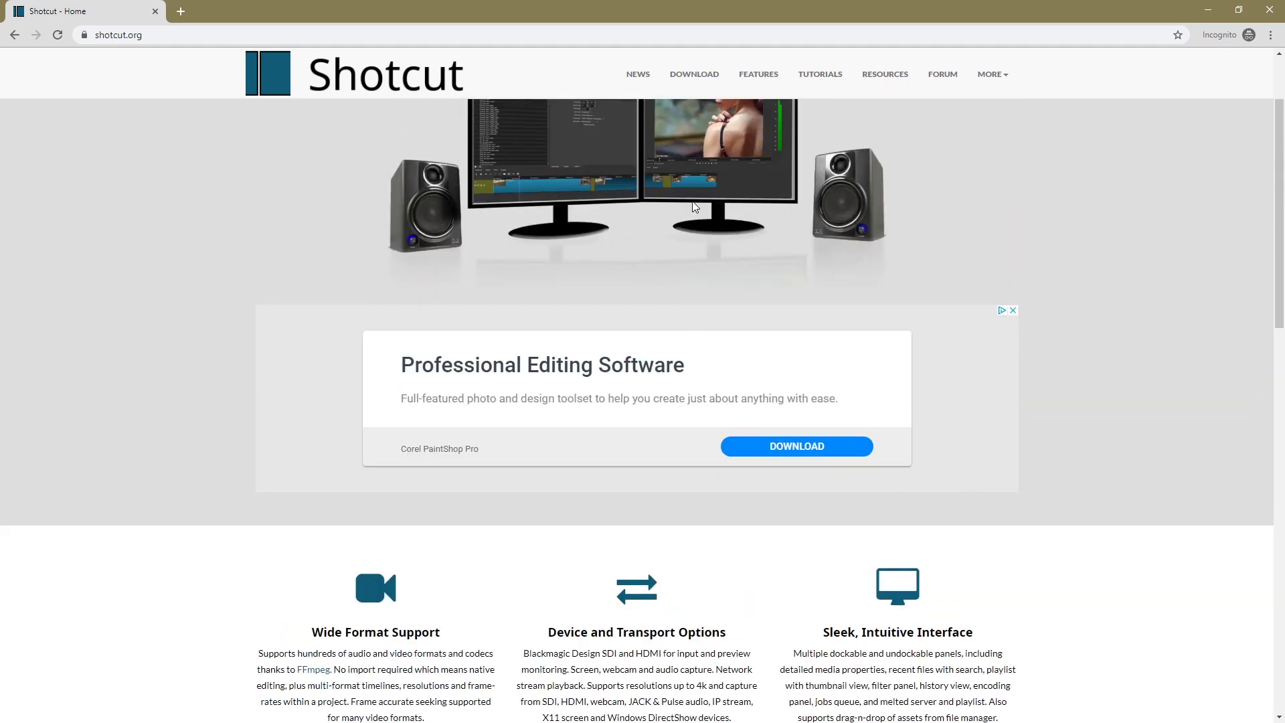
left_click(668, 75)
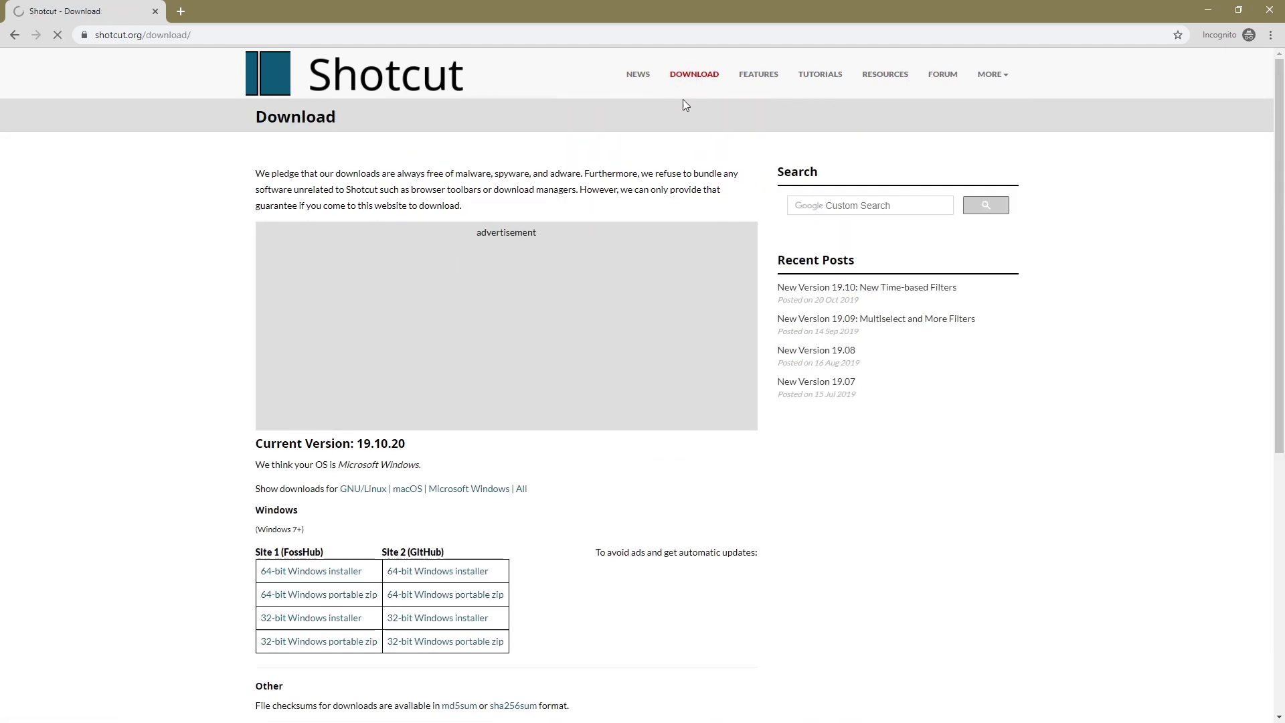
scroll(978, 439, "down", 2)
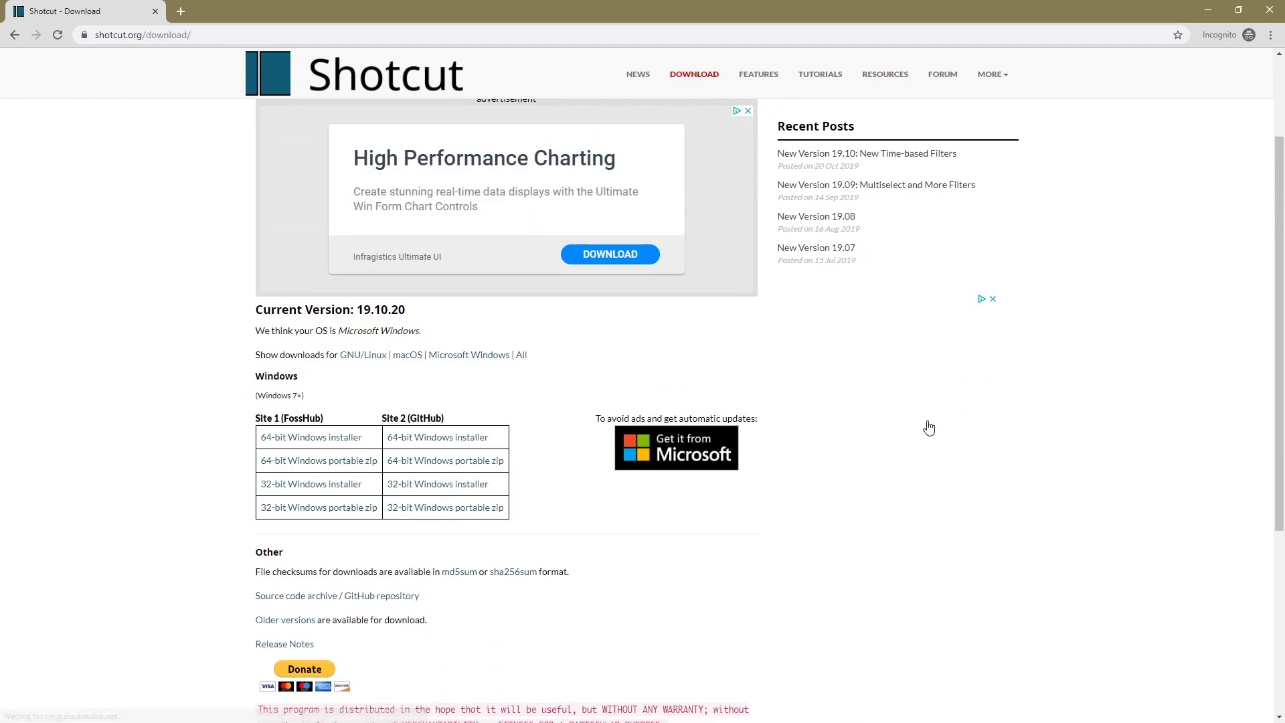
scroll(548, 318, "down", 2)
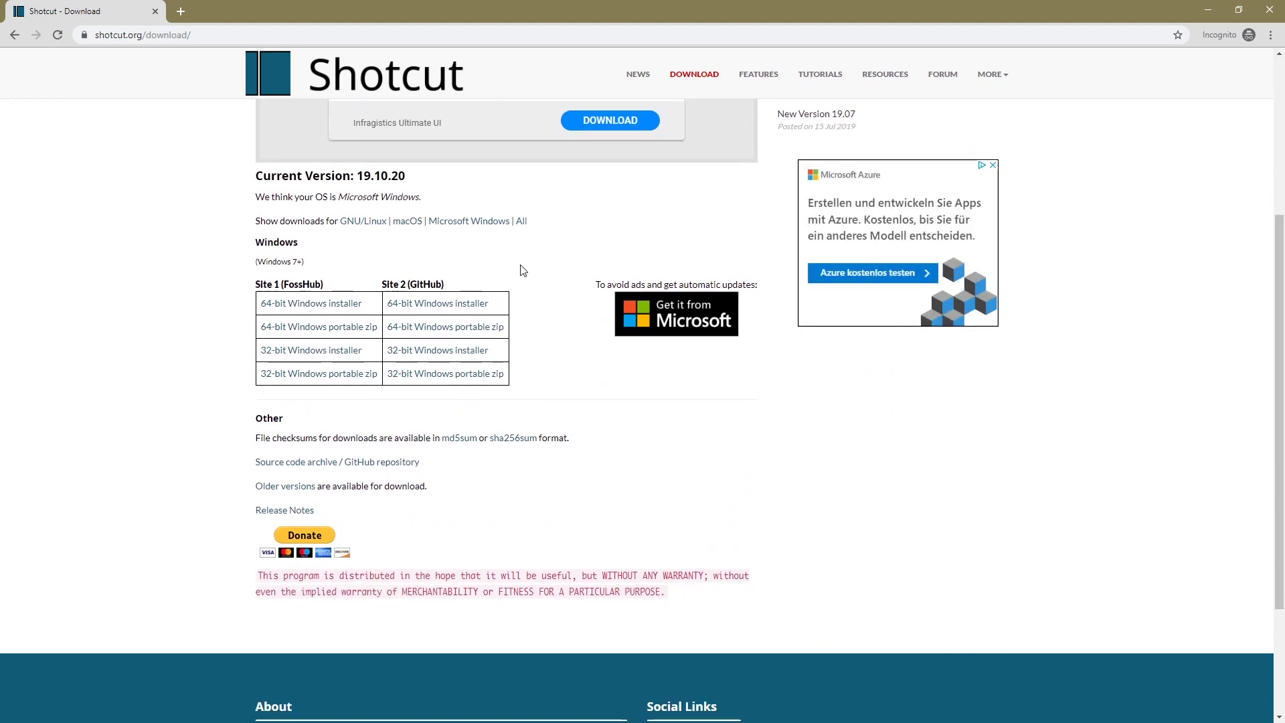
Download the 64-bit Windows portable zip from the Site 2 mirror
left_click(167, 35)
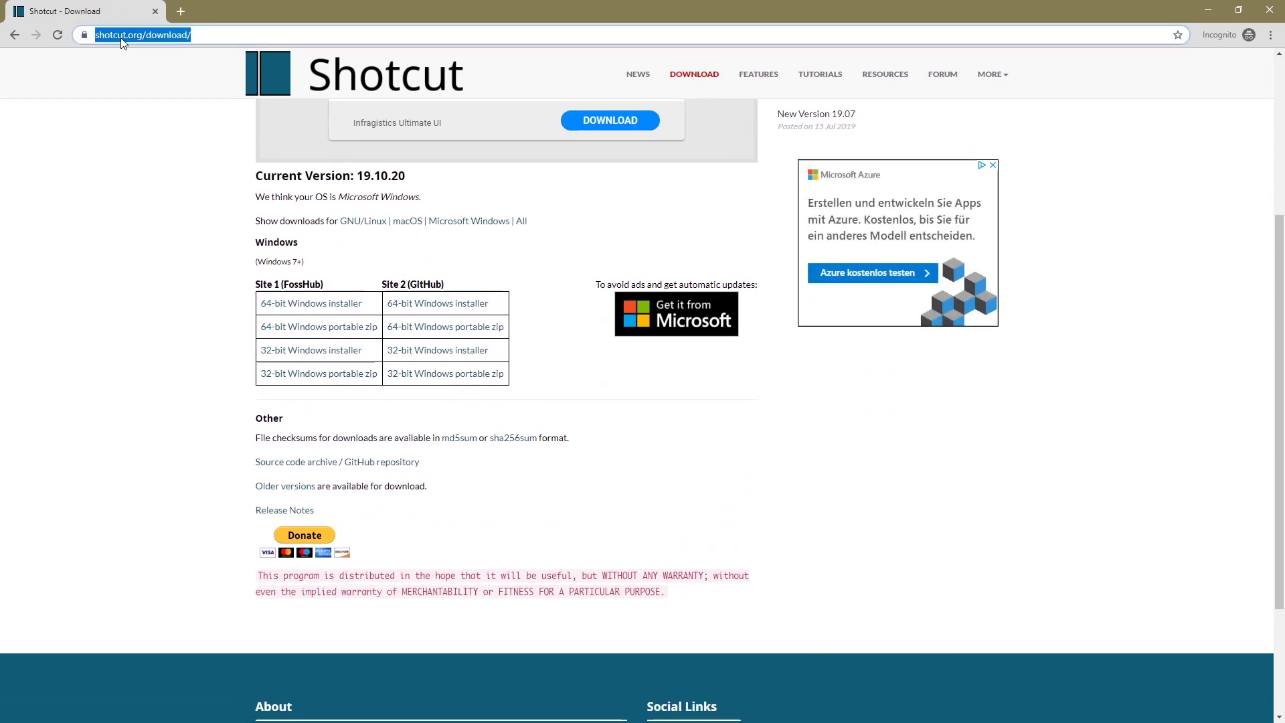
left_click(199, 35)
double_click(200, 35)
left_click(253, 281)
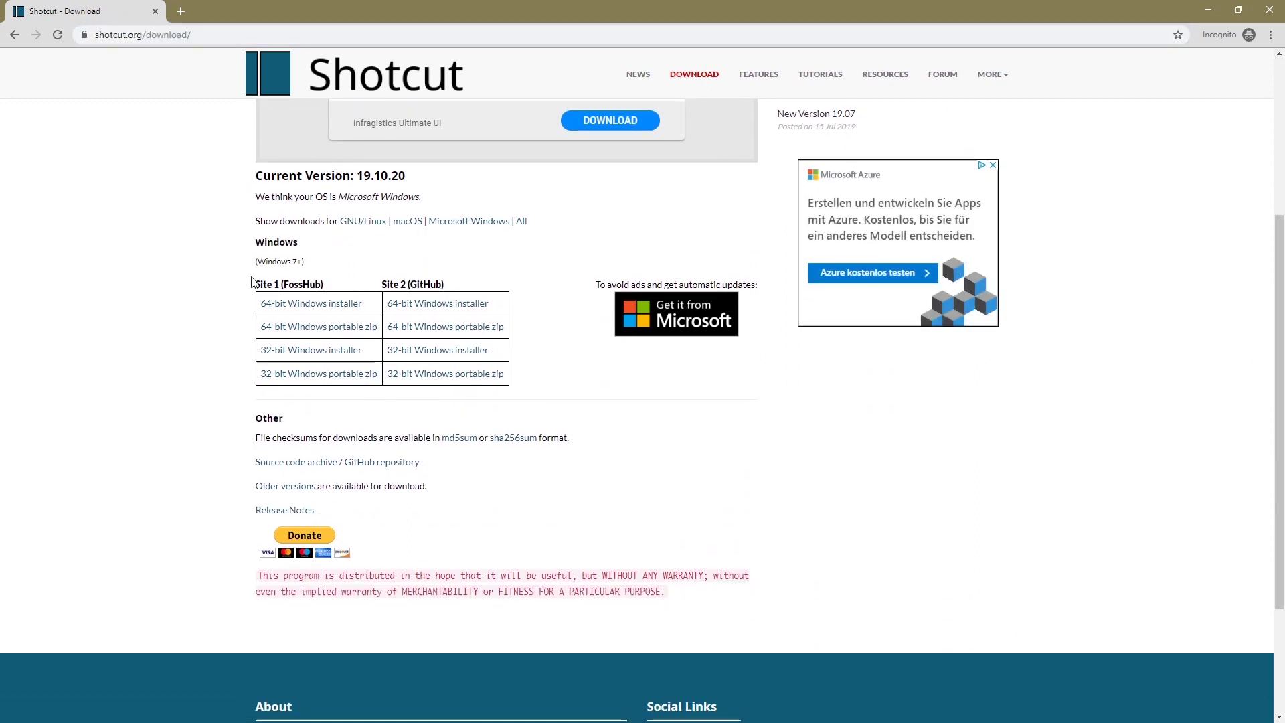
left_click_drag(246, 333, 382, 331)
left_click(408, 328)
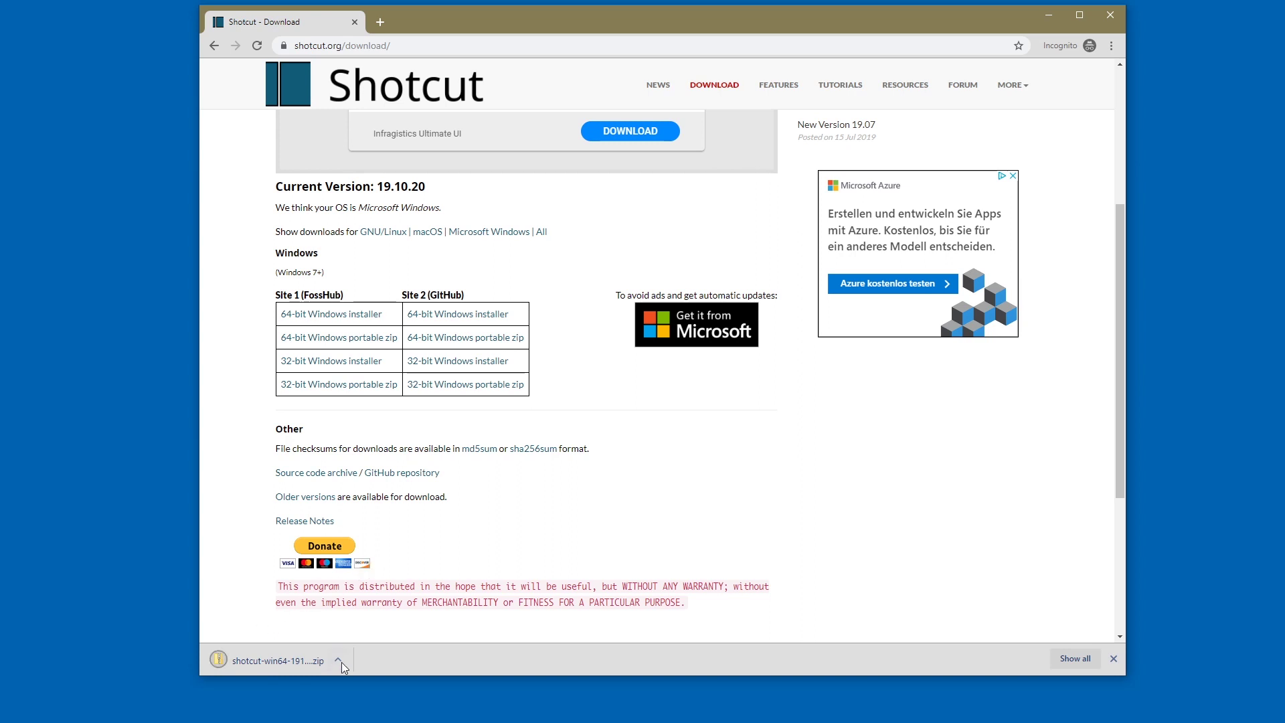
Show the downloaded zip in its folder and extract it into shotcut-win64-191020
left_click(338, 660)
left_click(392, 612)
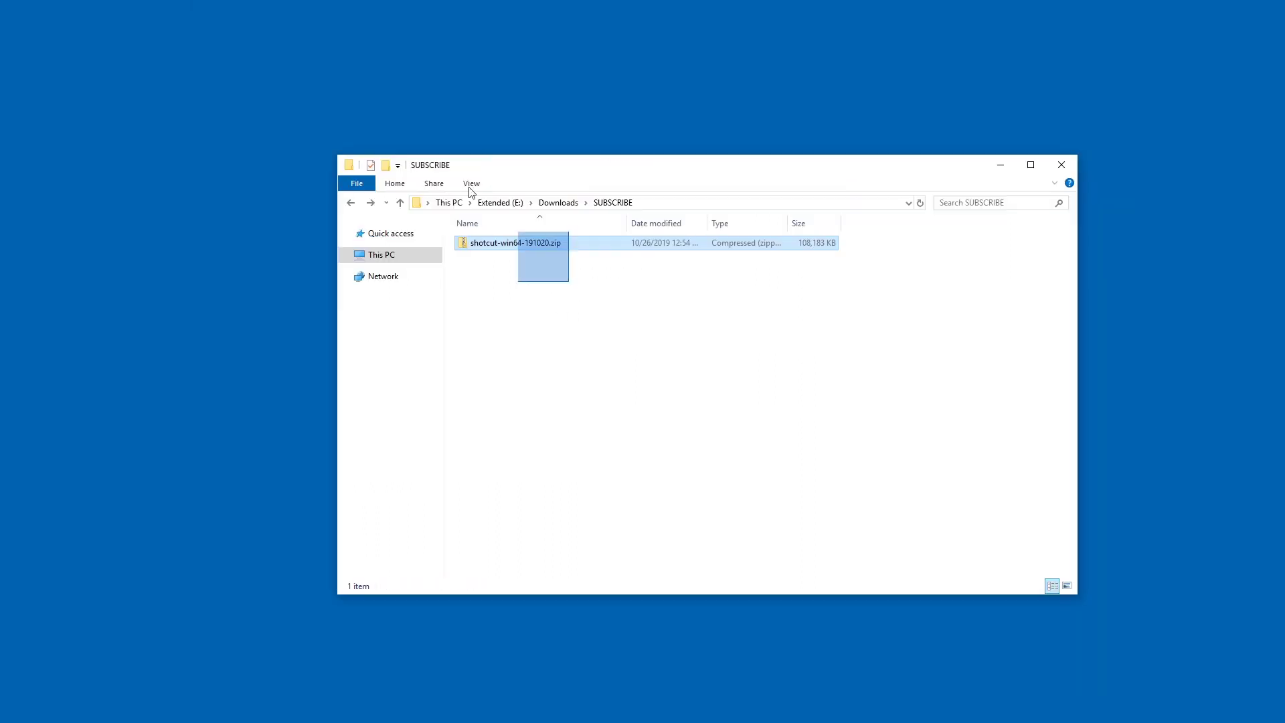
right_click(528, 241)
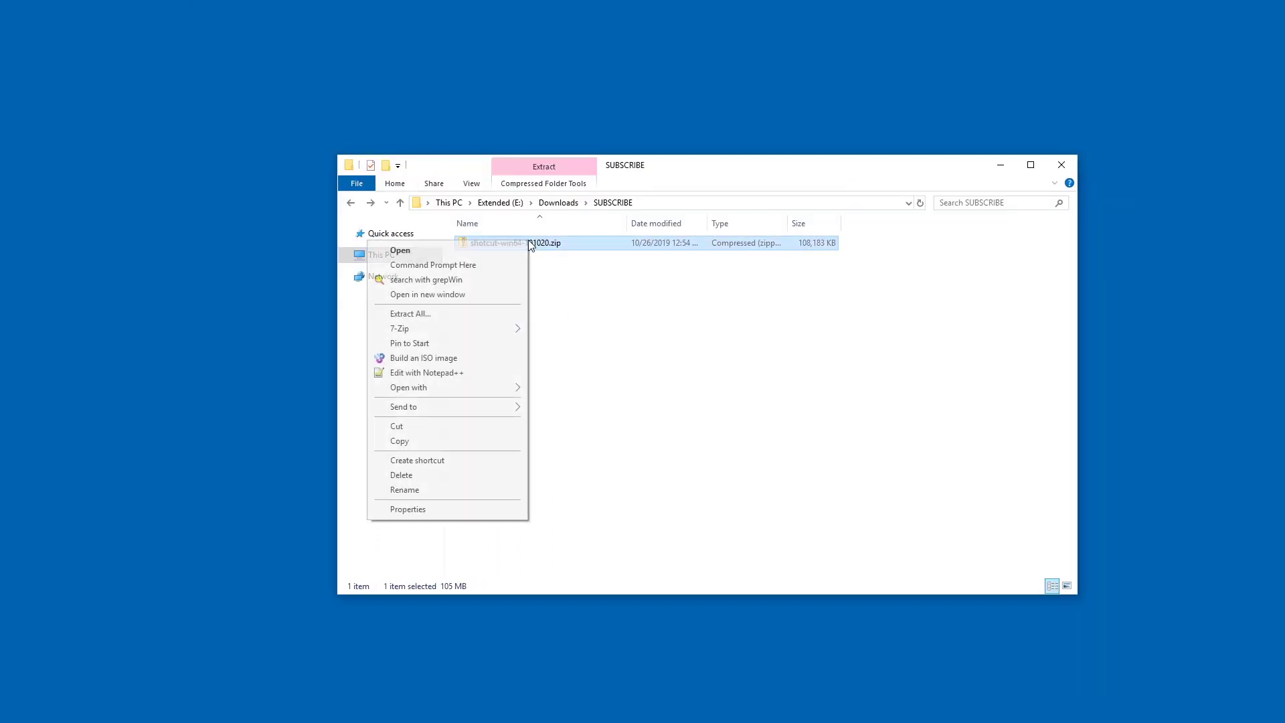
left_click(488, 316)
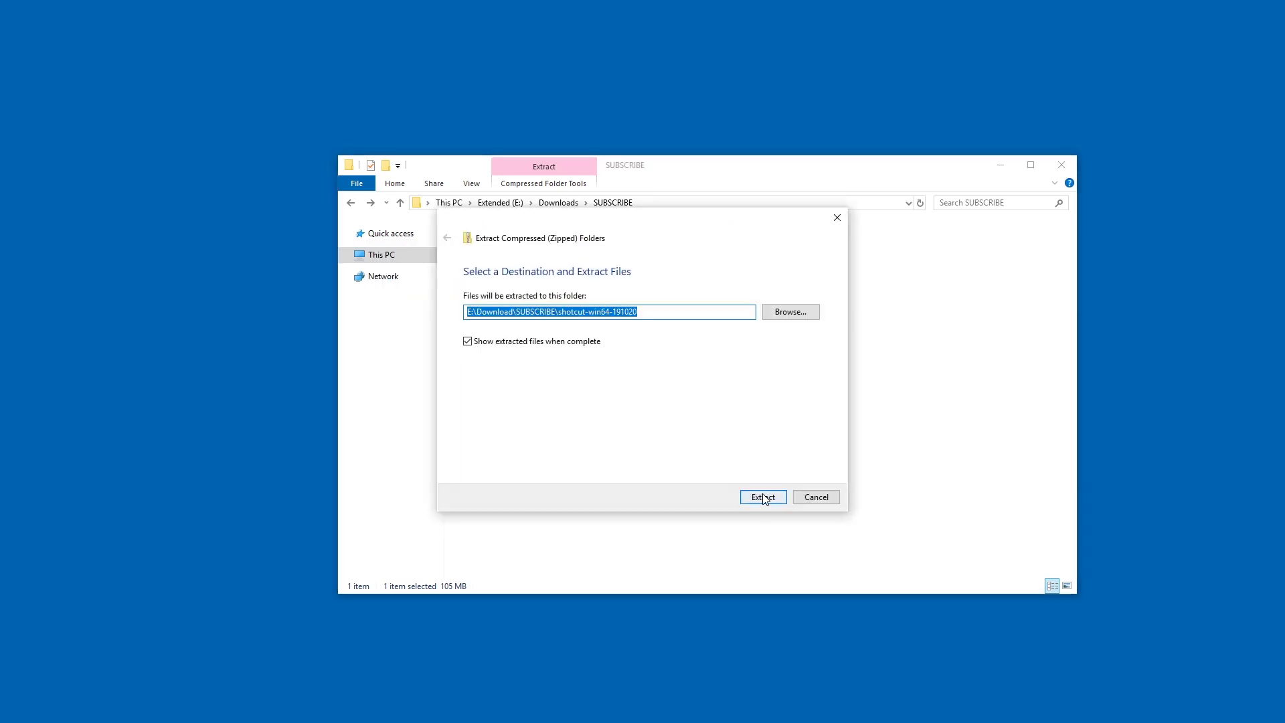
left_click(764, 496)
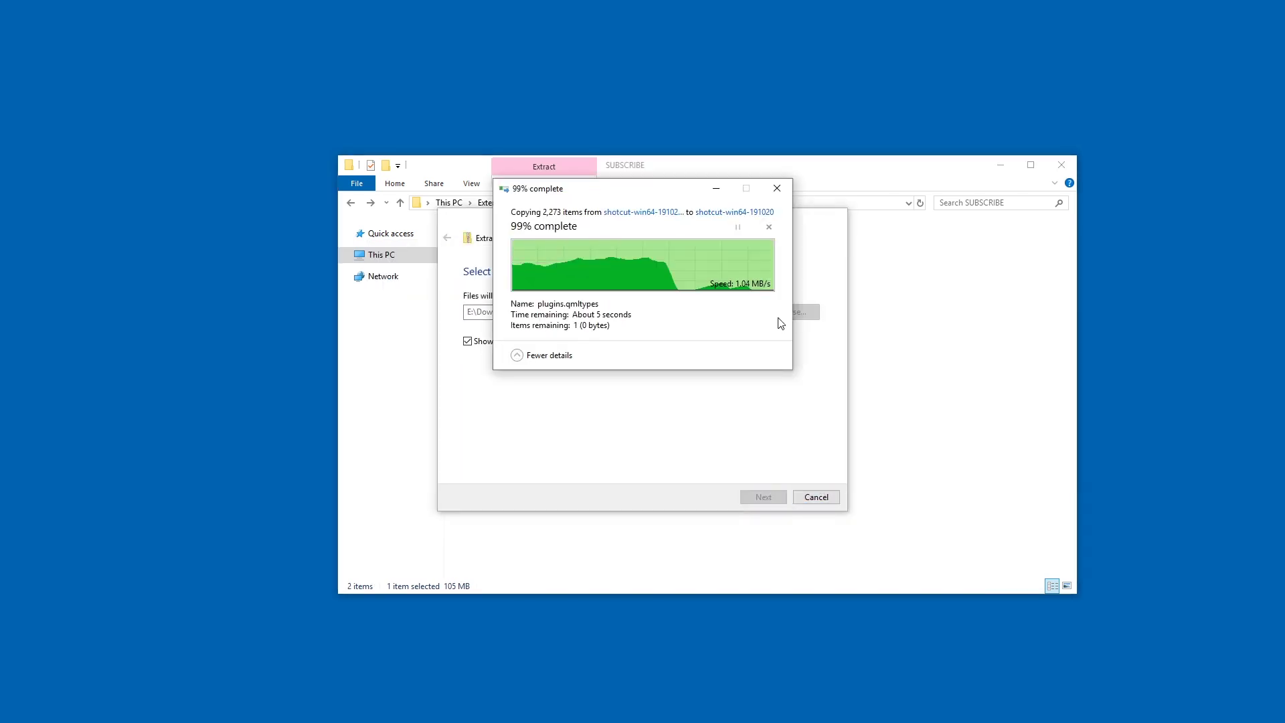
Open shotcut-win64-191020 and its Shotcut folder, and jump to shotcut.exe by typing shotcut
left_click(586, 237)
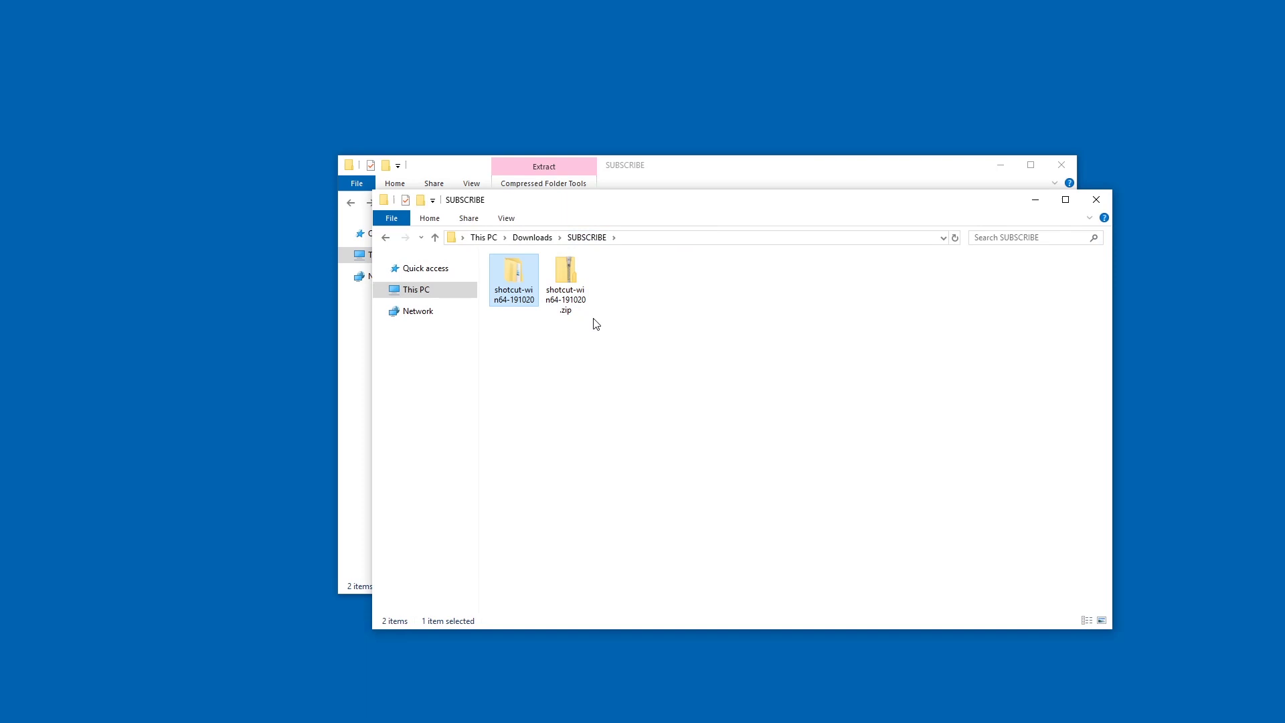
double_click(523, 306)
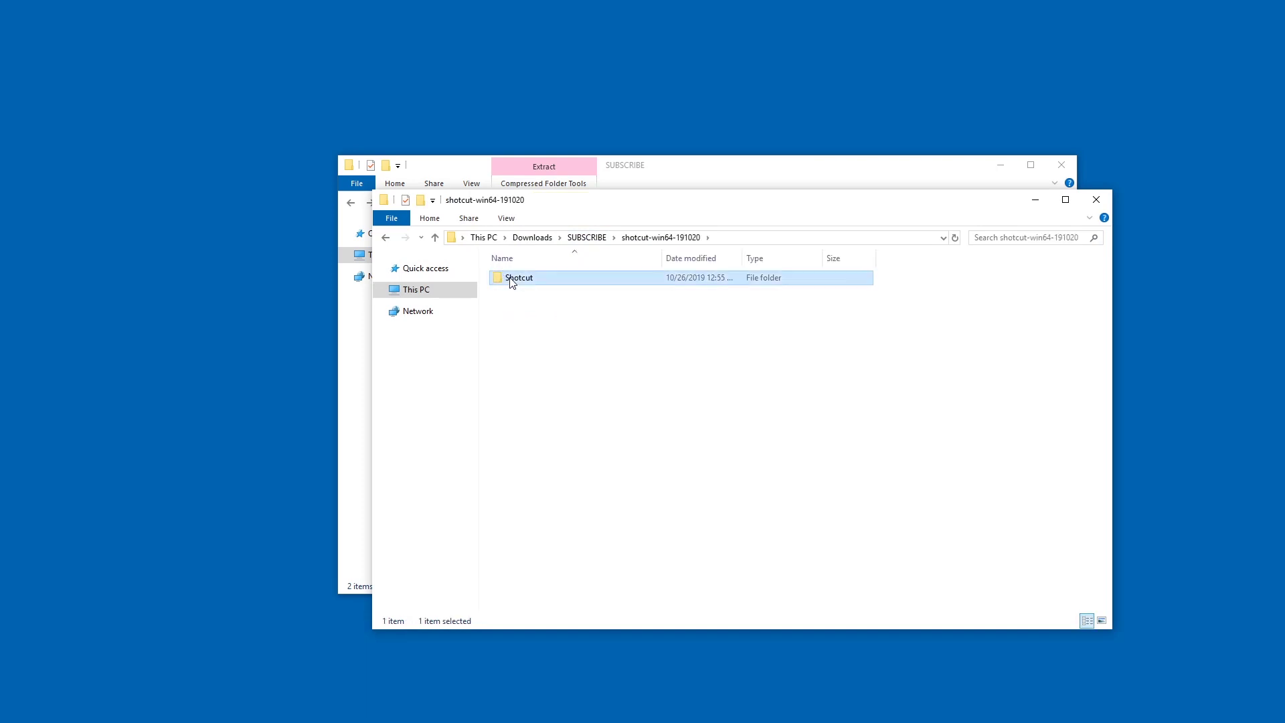
double_click(512, 279)
left_click(608, 300)
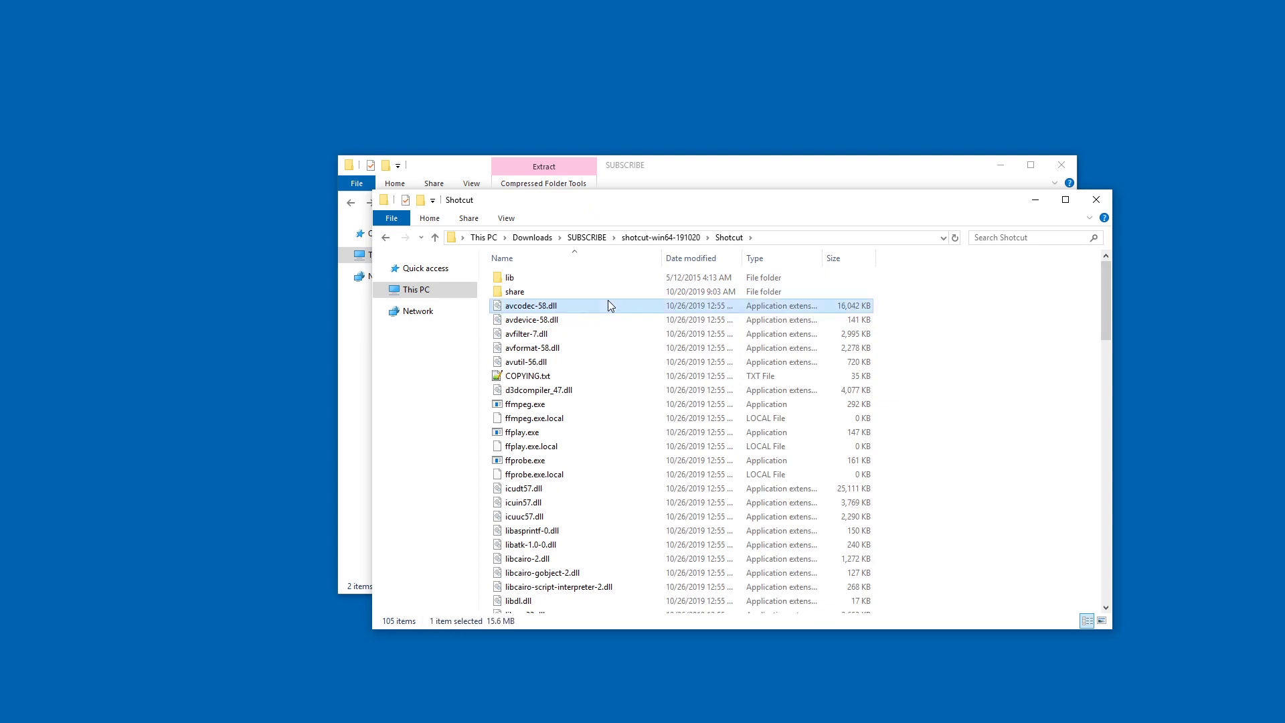
type("shotcut")
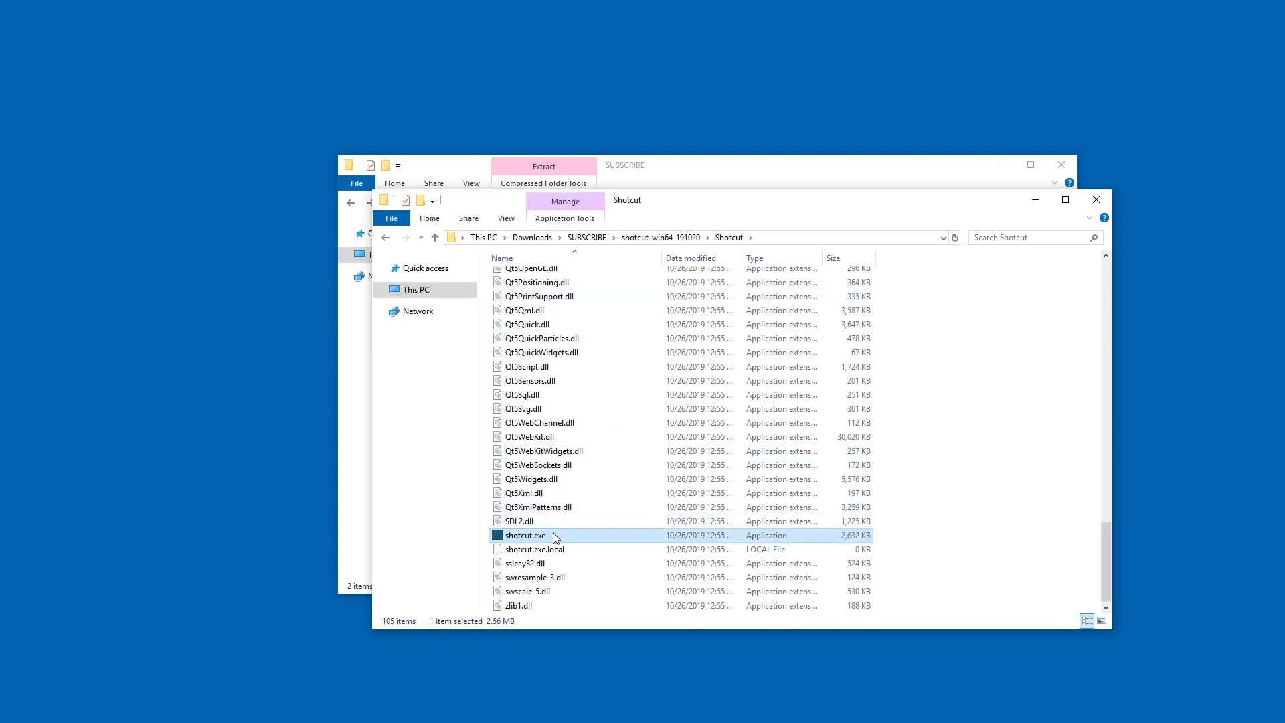
Turn file name extensions off and back on, then return to shotcut-win64-191020
left_click(520, 221)
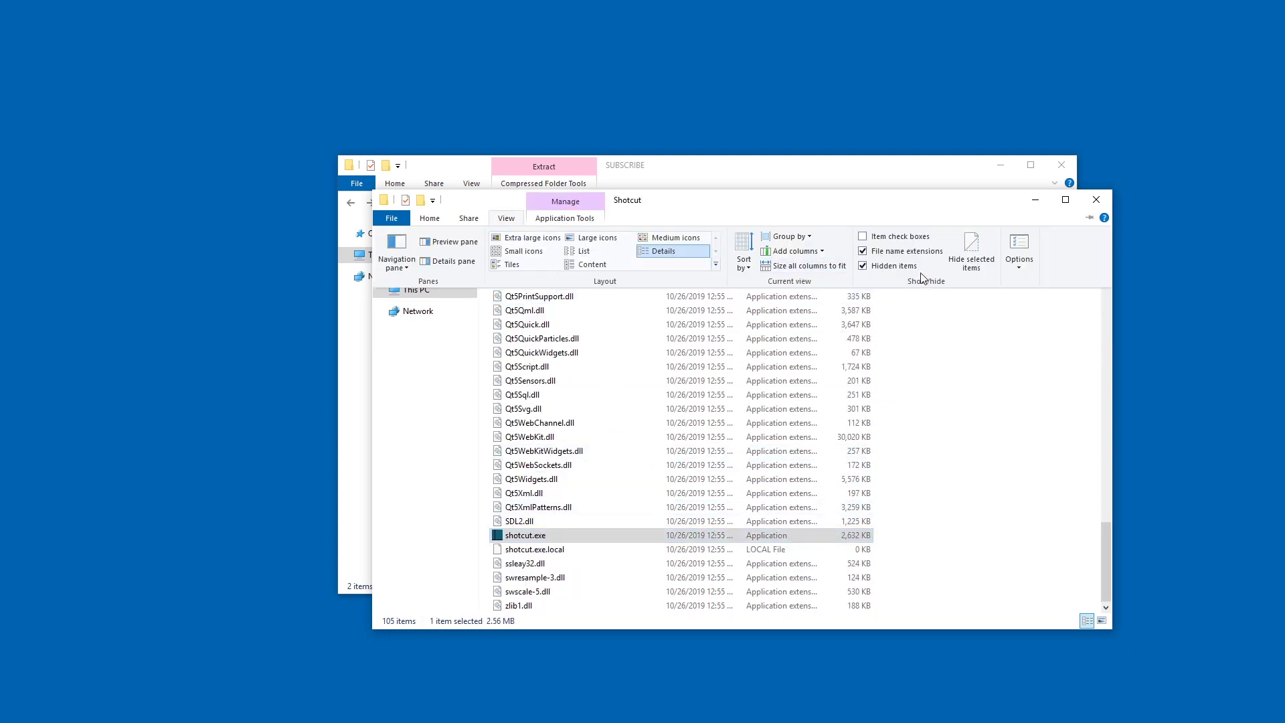
left_click(901, 253)
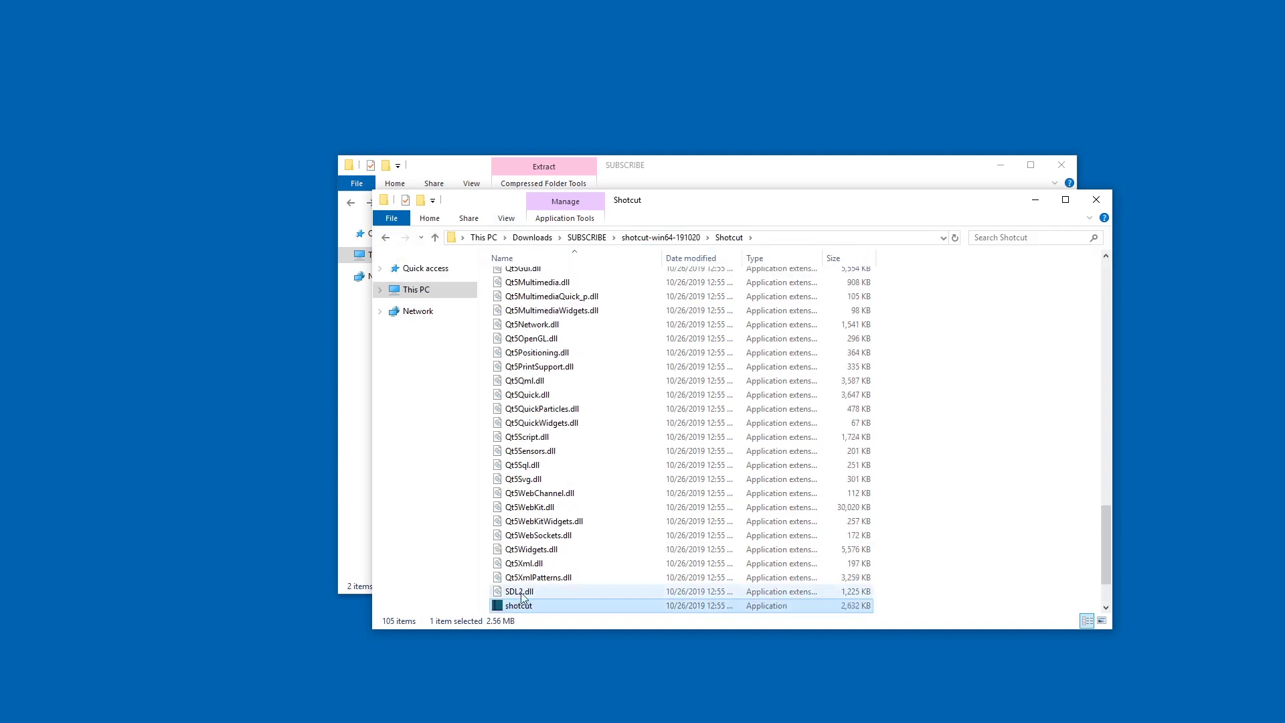
left_click(504, 219)
left_click(876, 251)
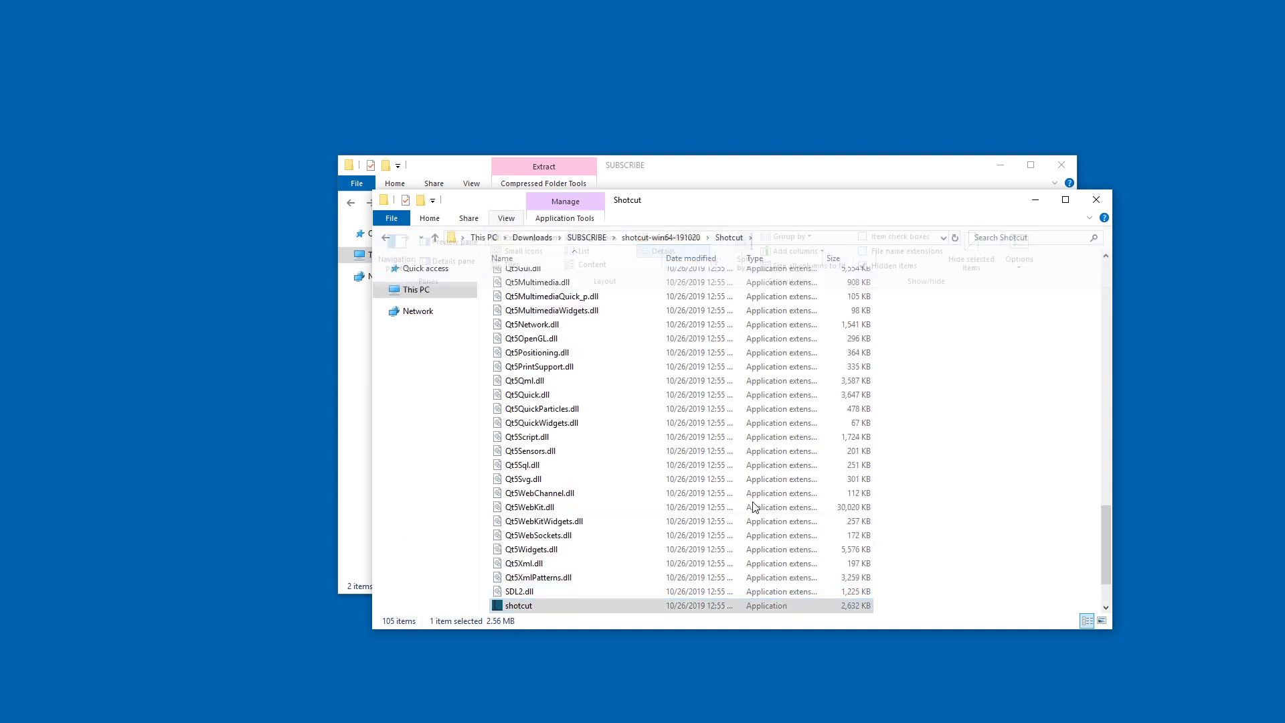
key("alt+Left")
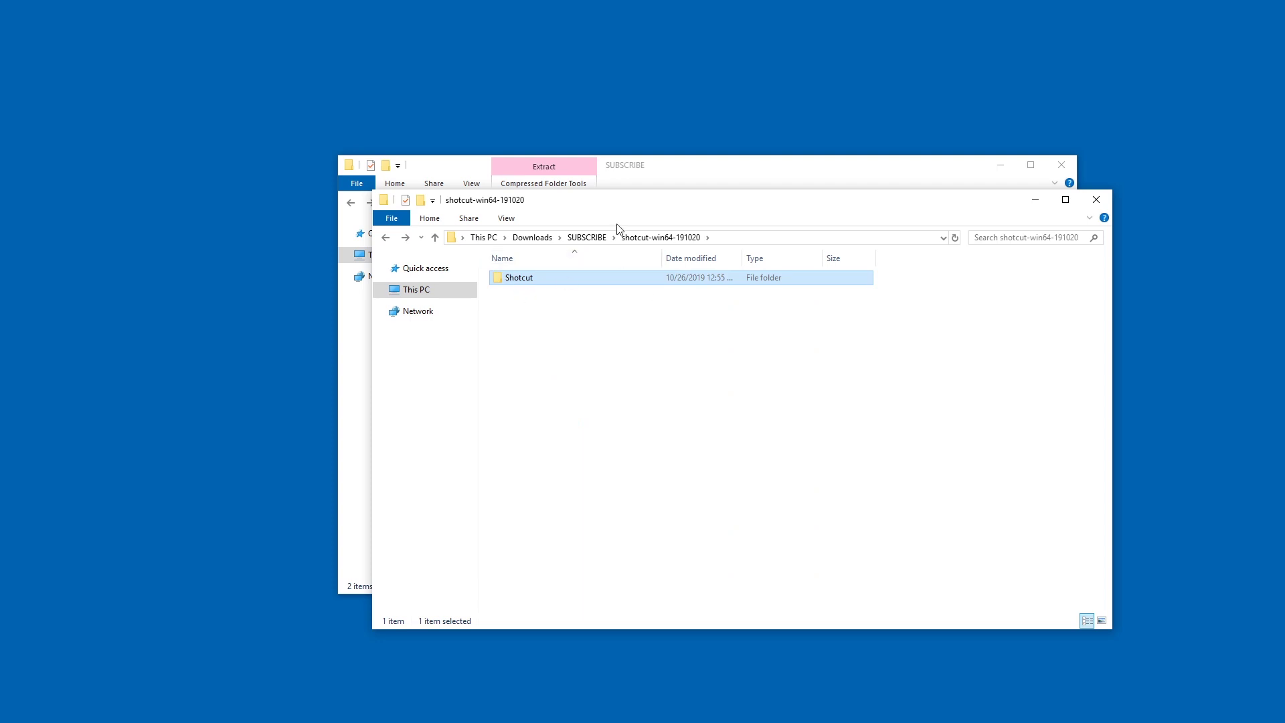
Permanently delete the downloaded Shotcut zip from SUBSCRIBE
left_click(586, 238)
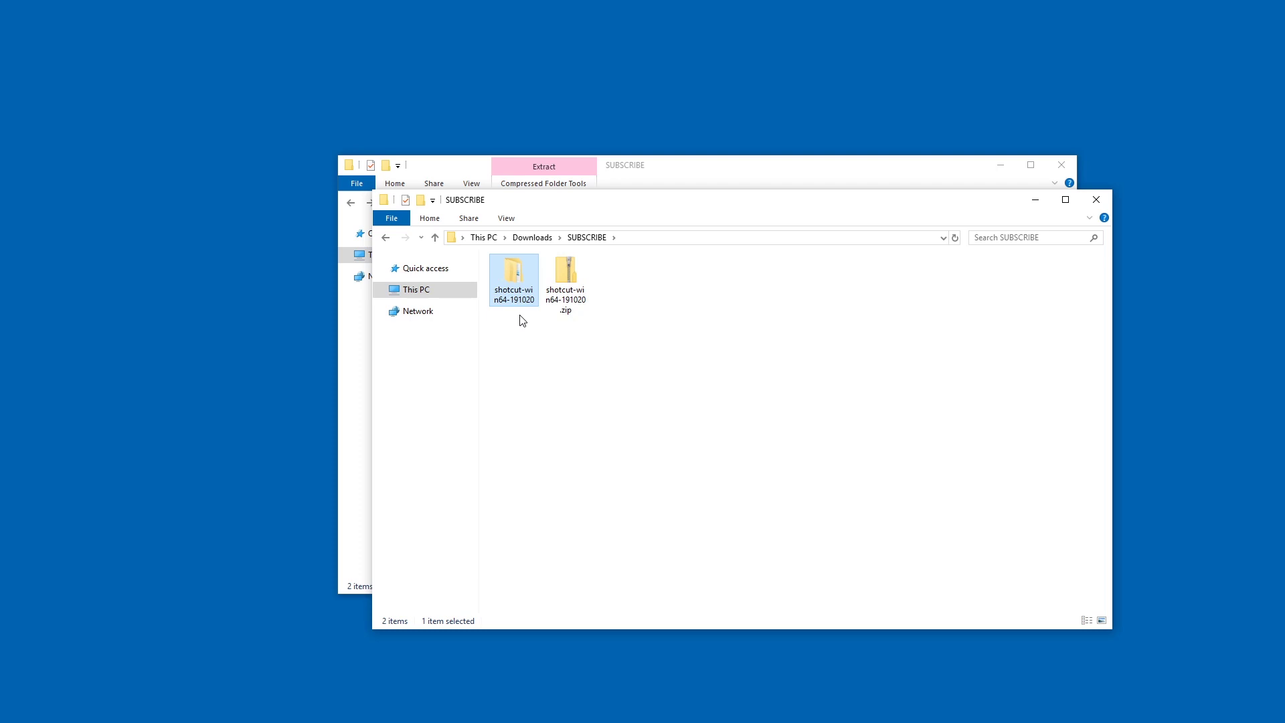
left_click(557, 312)
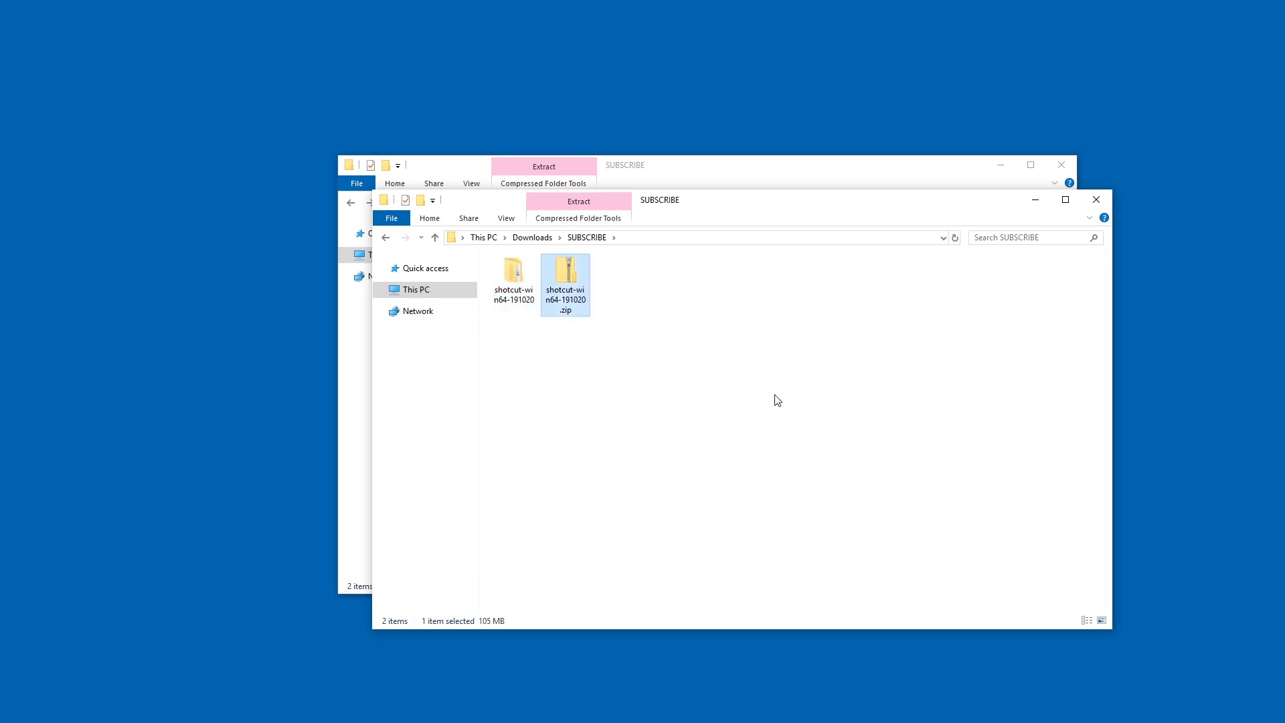
key("shift+Delete")
key("Return")
Rename the extracted Shotcut folder to Shotcut-191020
double_click(519, 298)
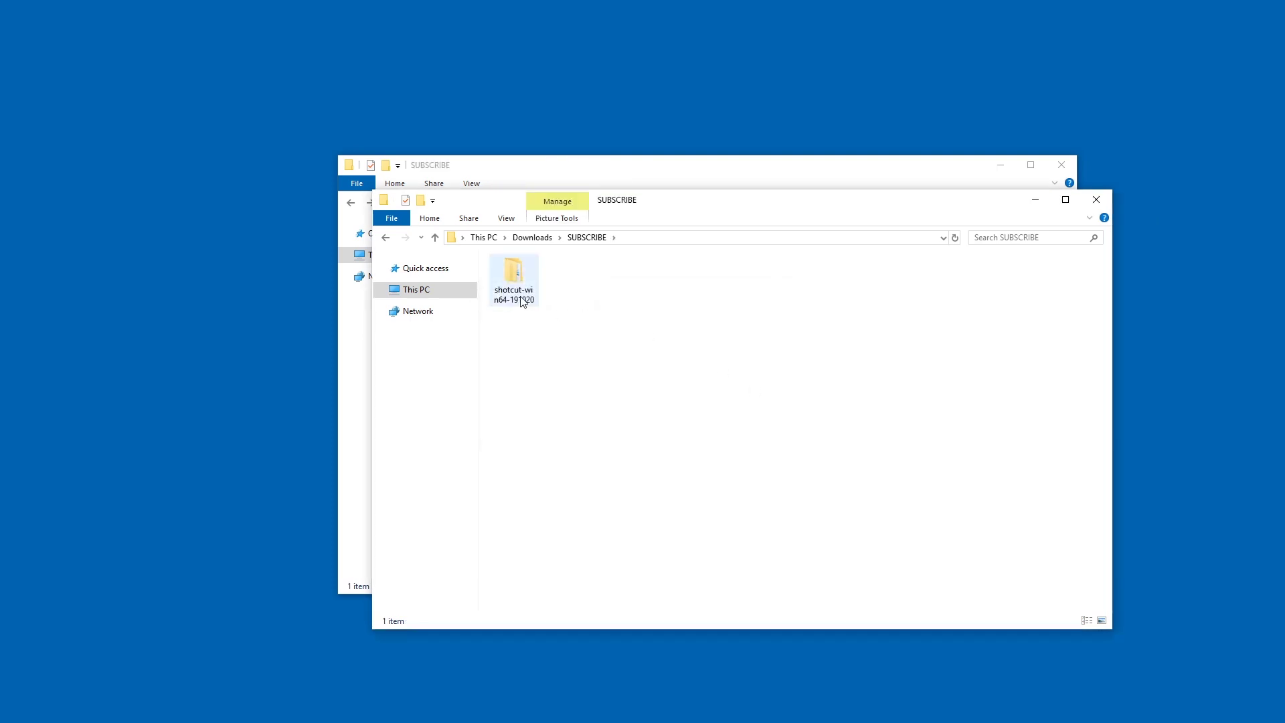
left_click(520, 284)
key("F2")
key("End")
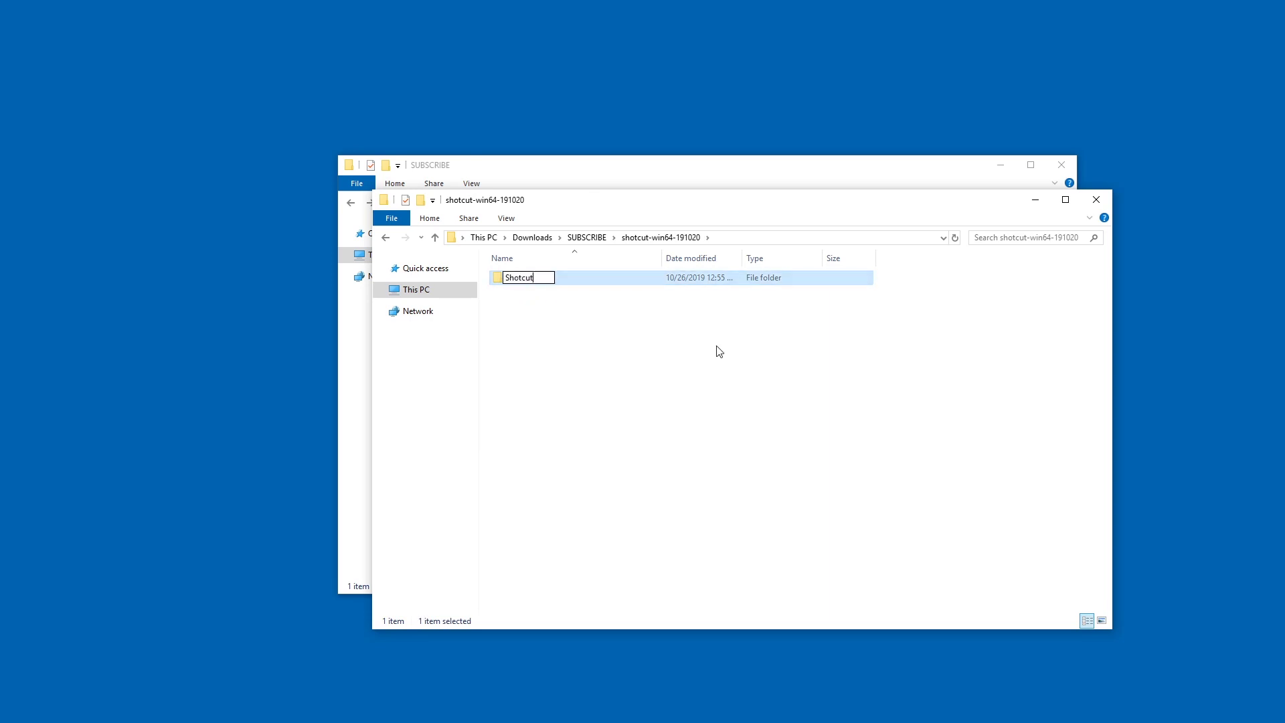
type("-191020")
key("Return")
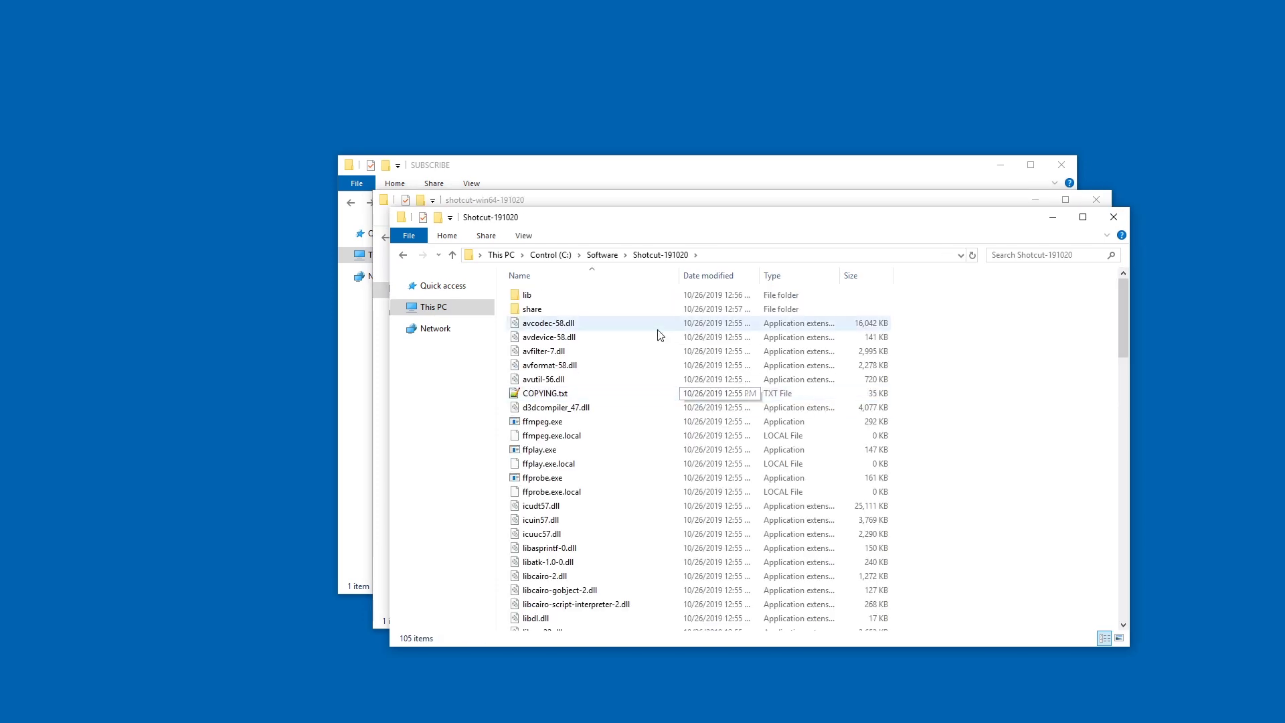
Create a shortcut to shotcut.exe in Shotcut-191020 named '0 shotcut'
left_click(710, 256)
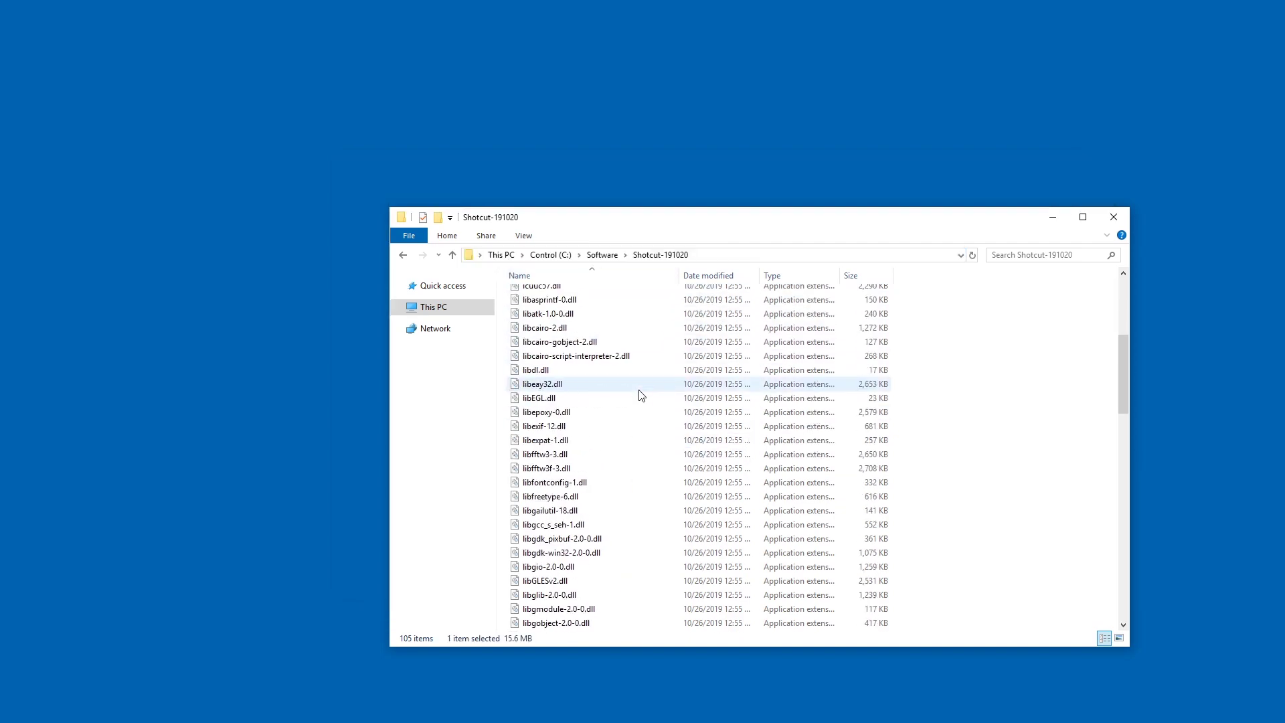
scroll(639, 395, "down", 8)
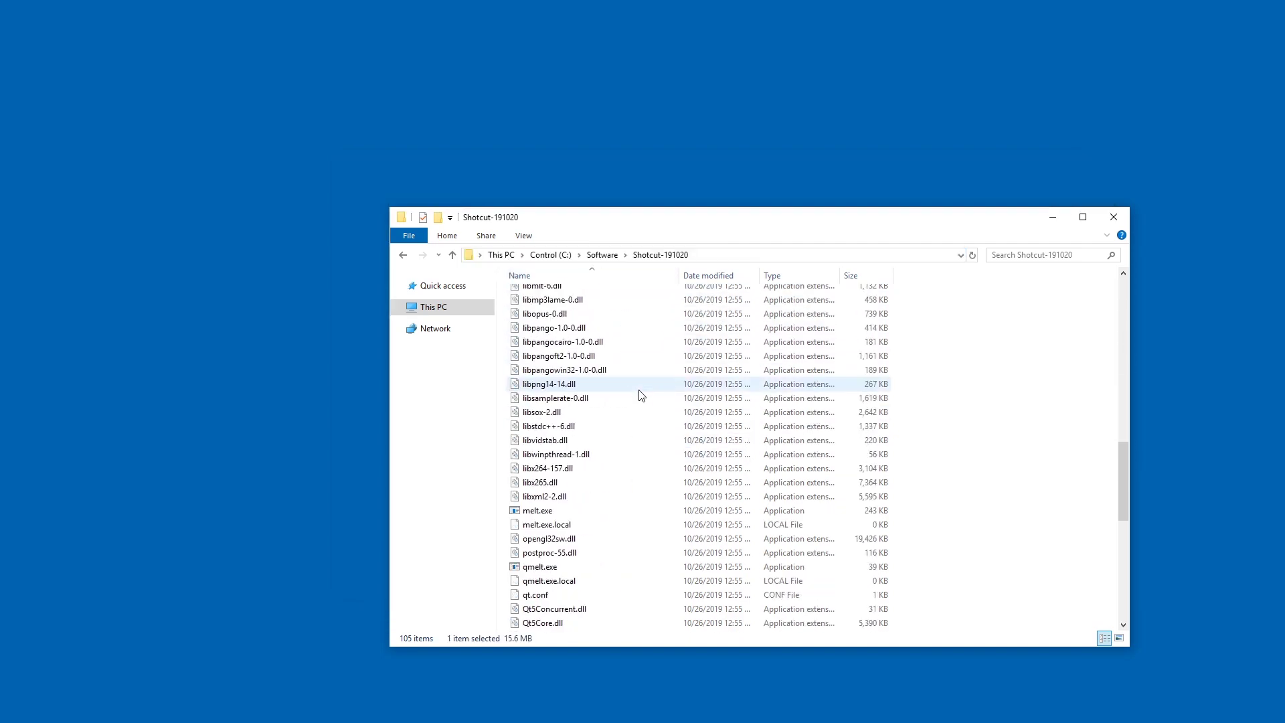
scroll(641, 395, "down", 10)
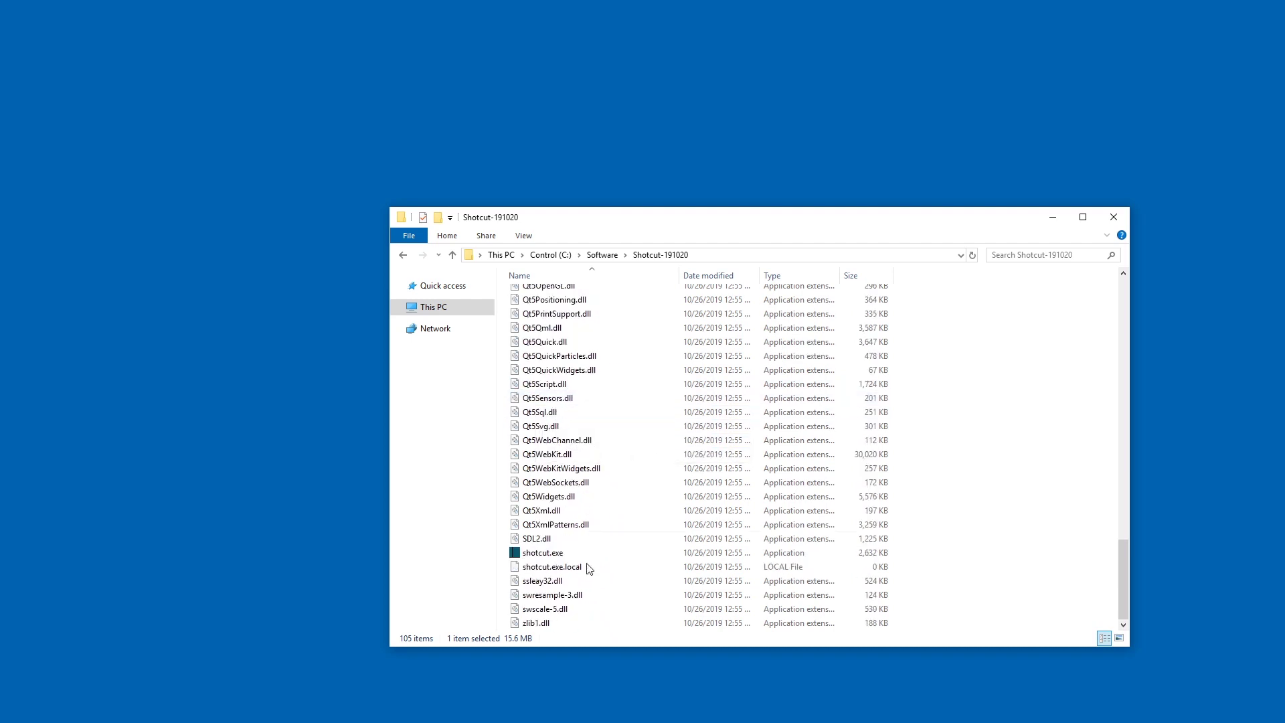
left_click_drag(553, 558, 942, 474)
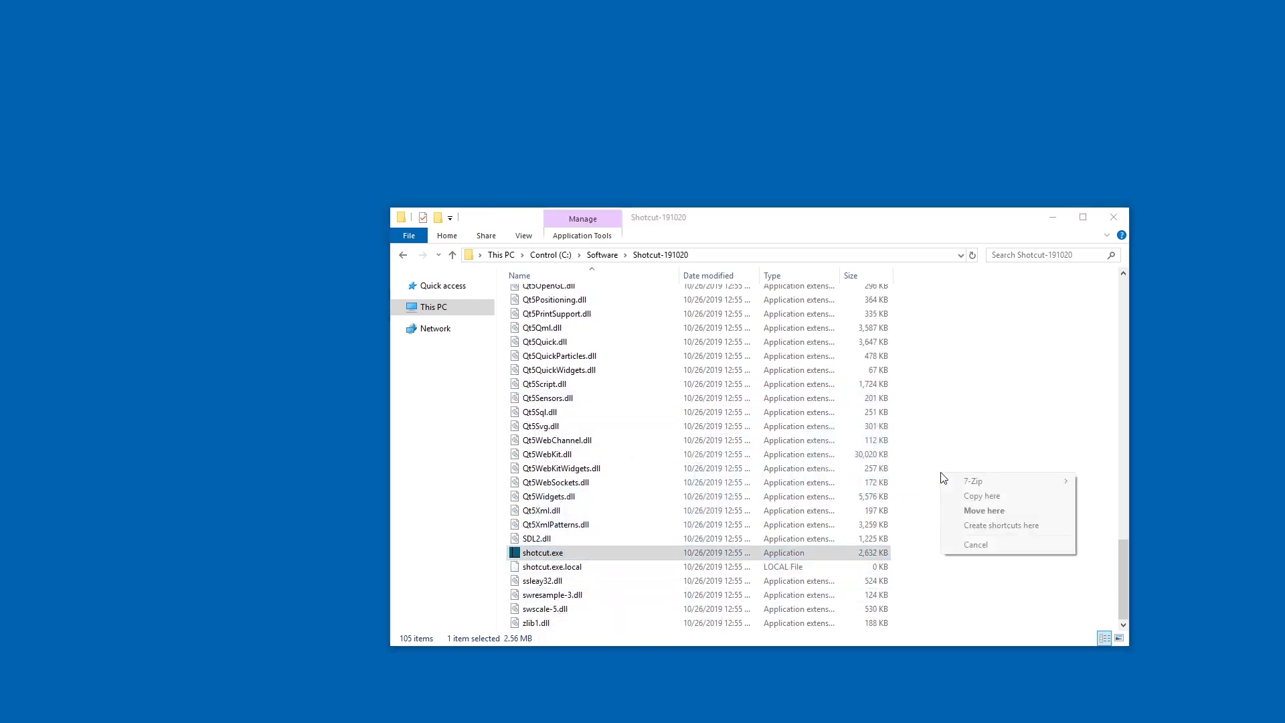
left_click(985, 528)
key("F2")
type("0")
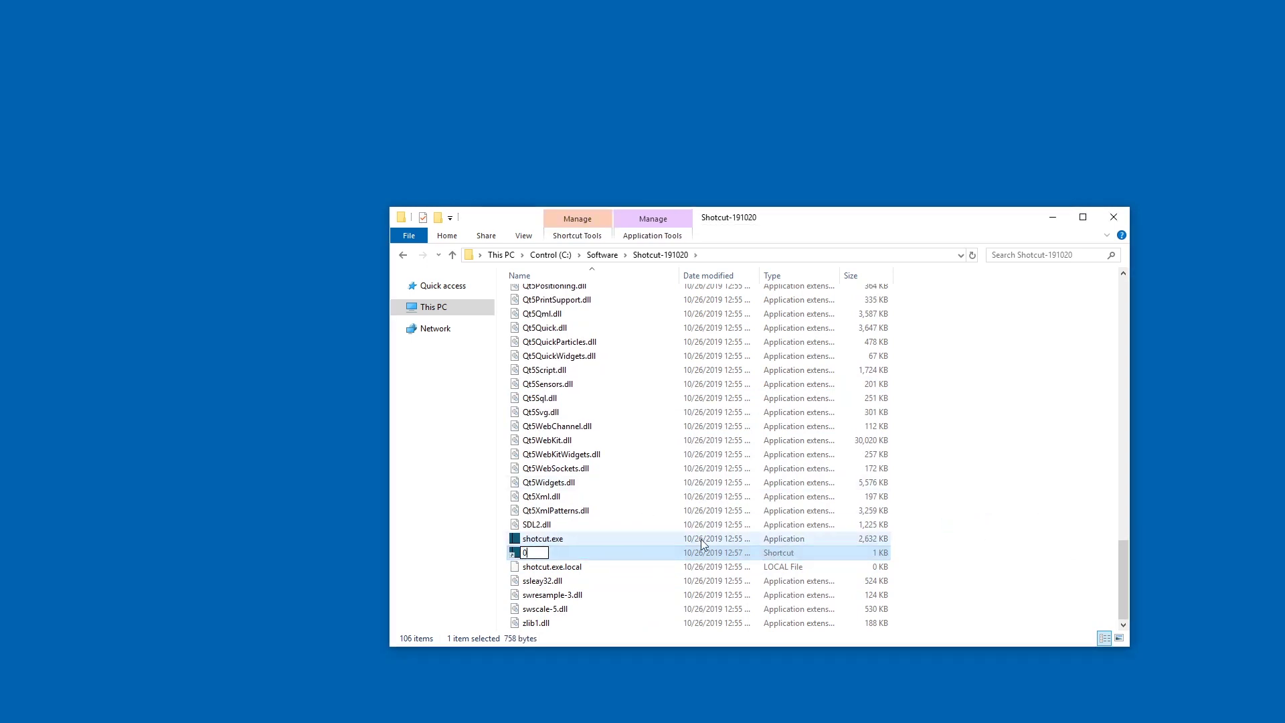
type(" shotcut")
key("Return")
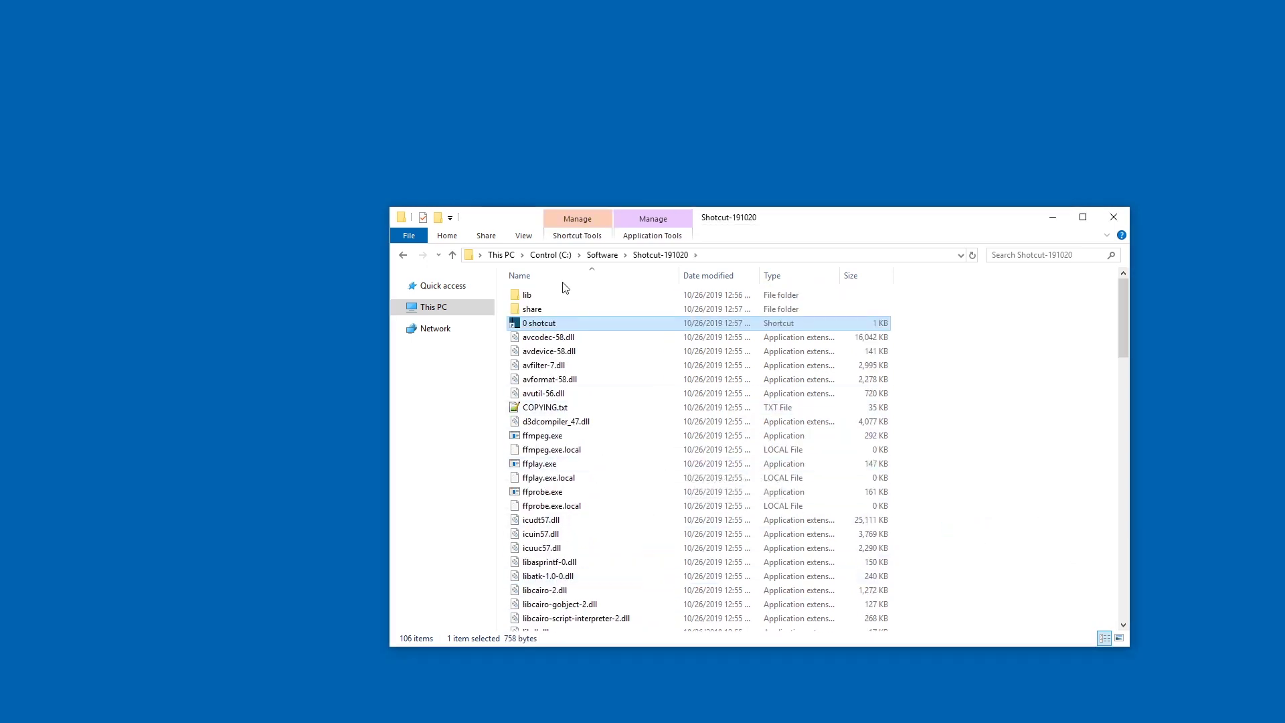
Launch the '0 shotcut' shortcut to test it
left_click(529, 308)
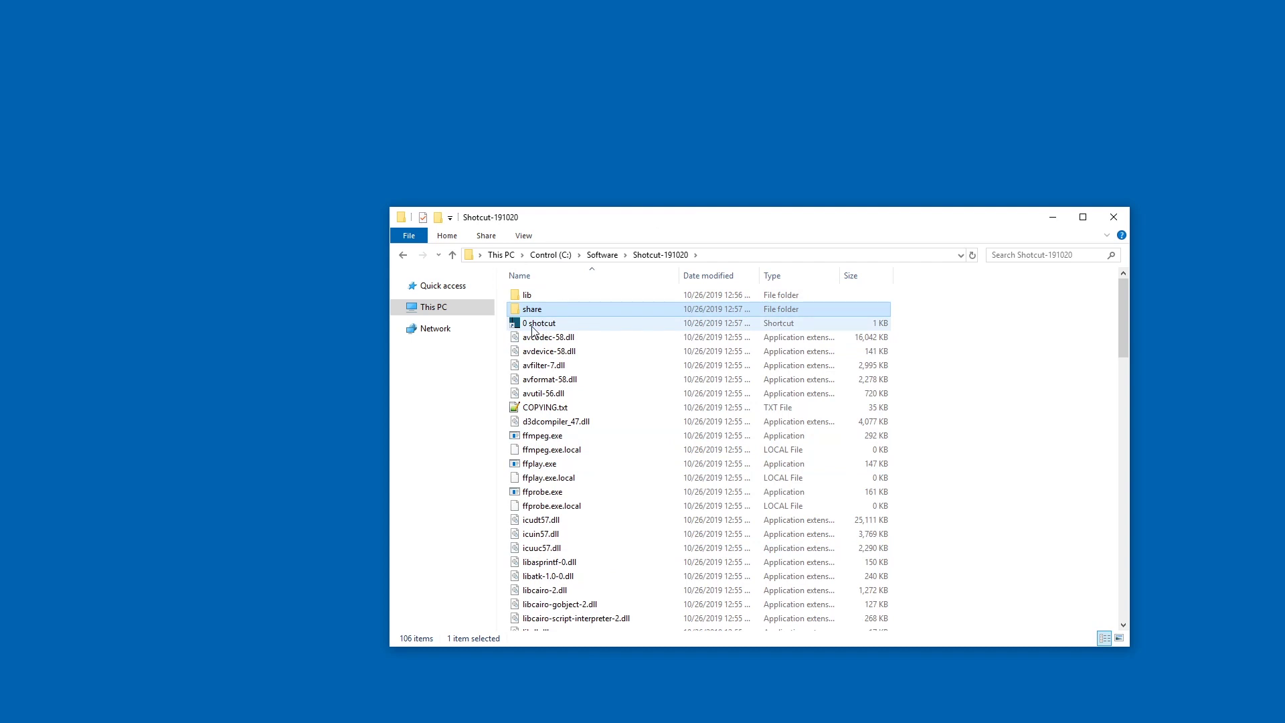
double_click(532, 325)
scroll(602, 468, "down", 9)
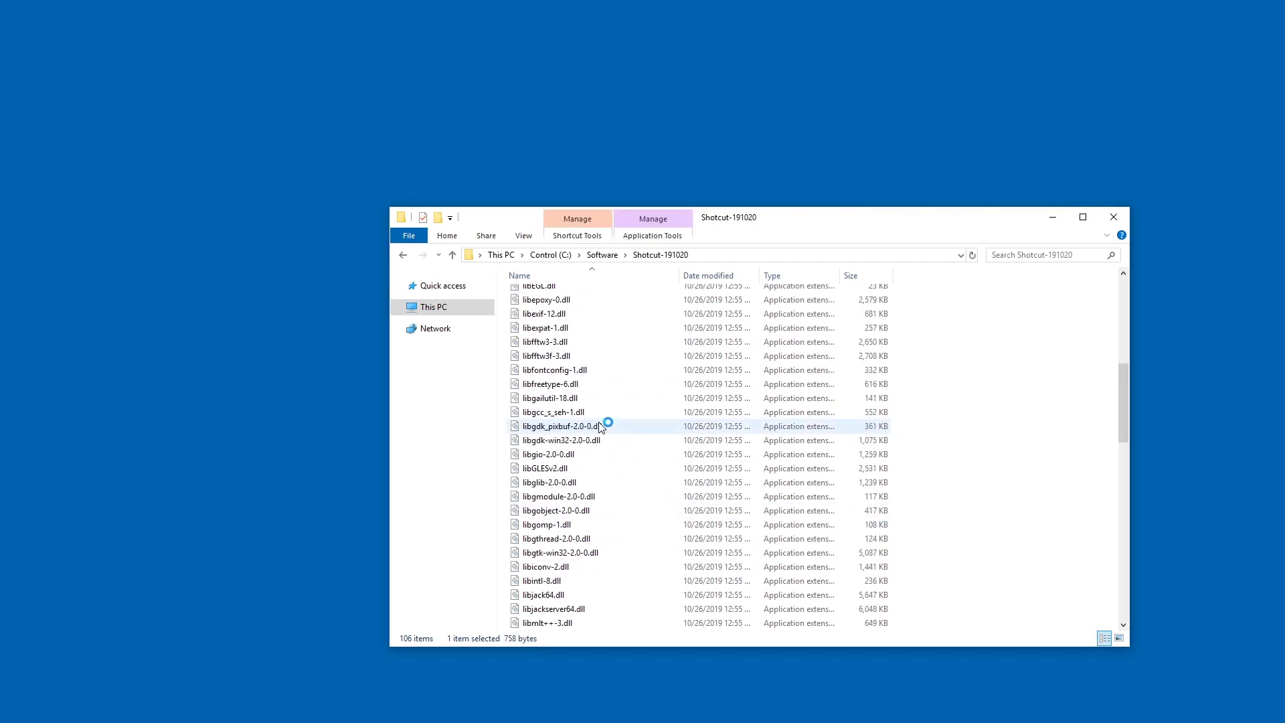
Copy the '0 shotcut' shortcut onto the desktop and rename it 'Shotcut 191020'
scroll(602, 421, "up", 9)
left_click(605, 351)
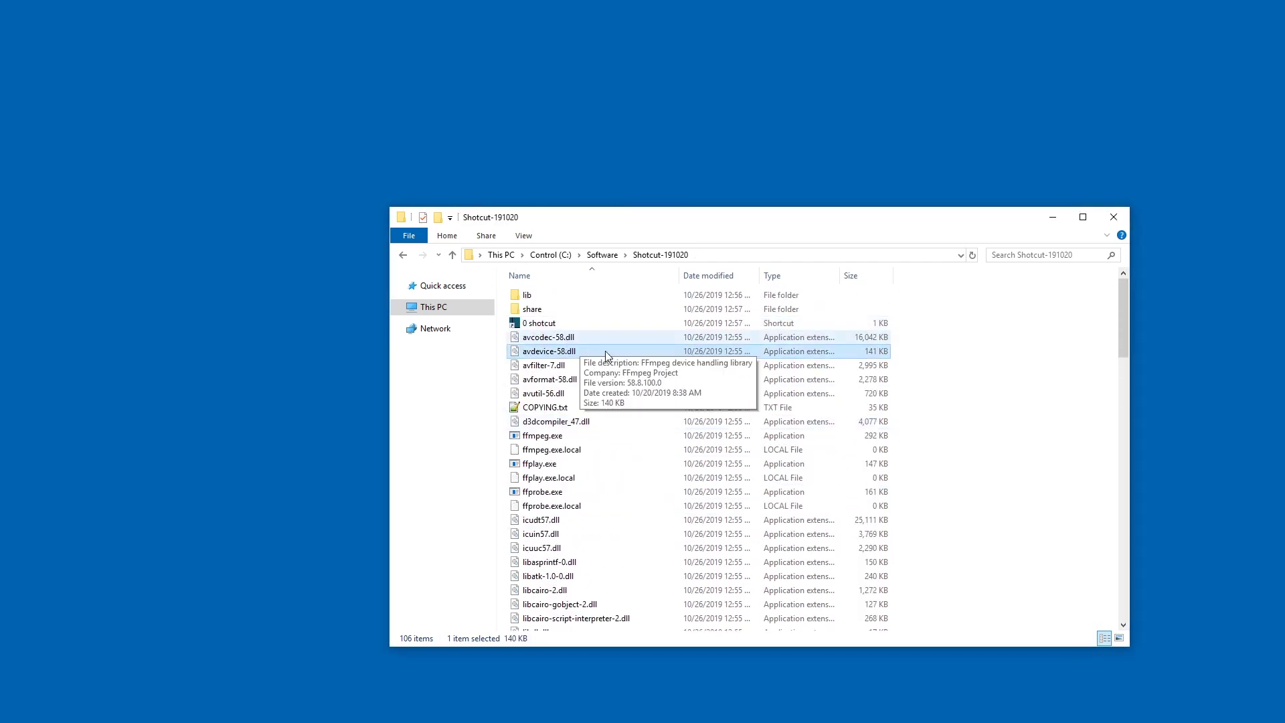
left_click_drag(540, 323, 202, 310)
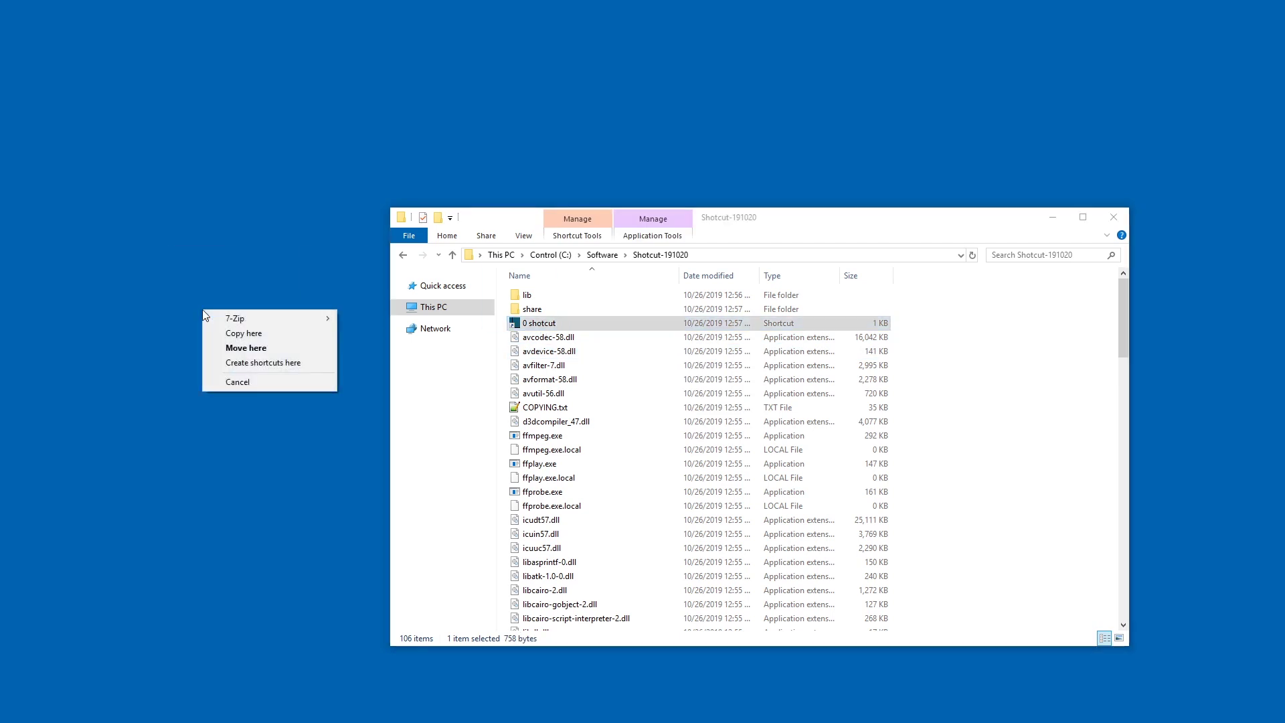
left_click(244, 334)
key("F2")
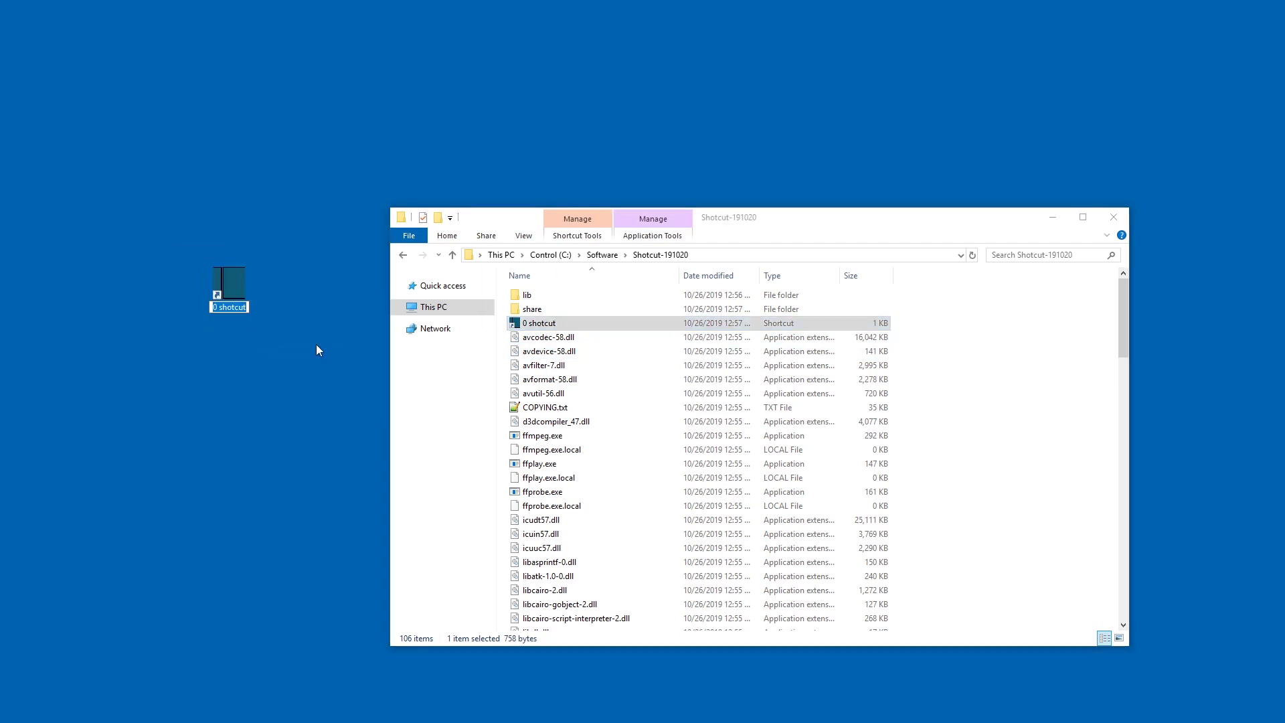
type("Shotcut 191020")
key("Return")
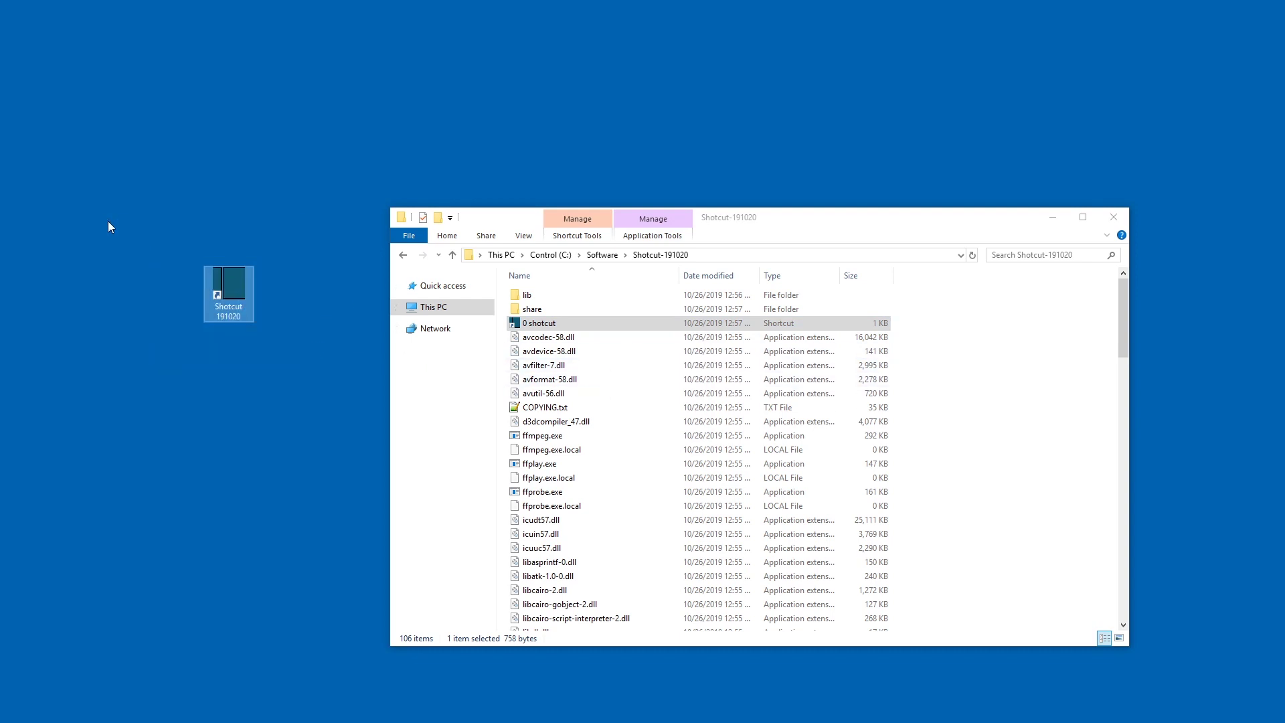
left_click(158, 227)
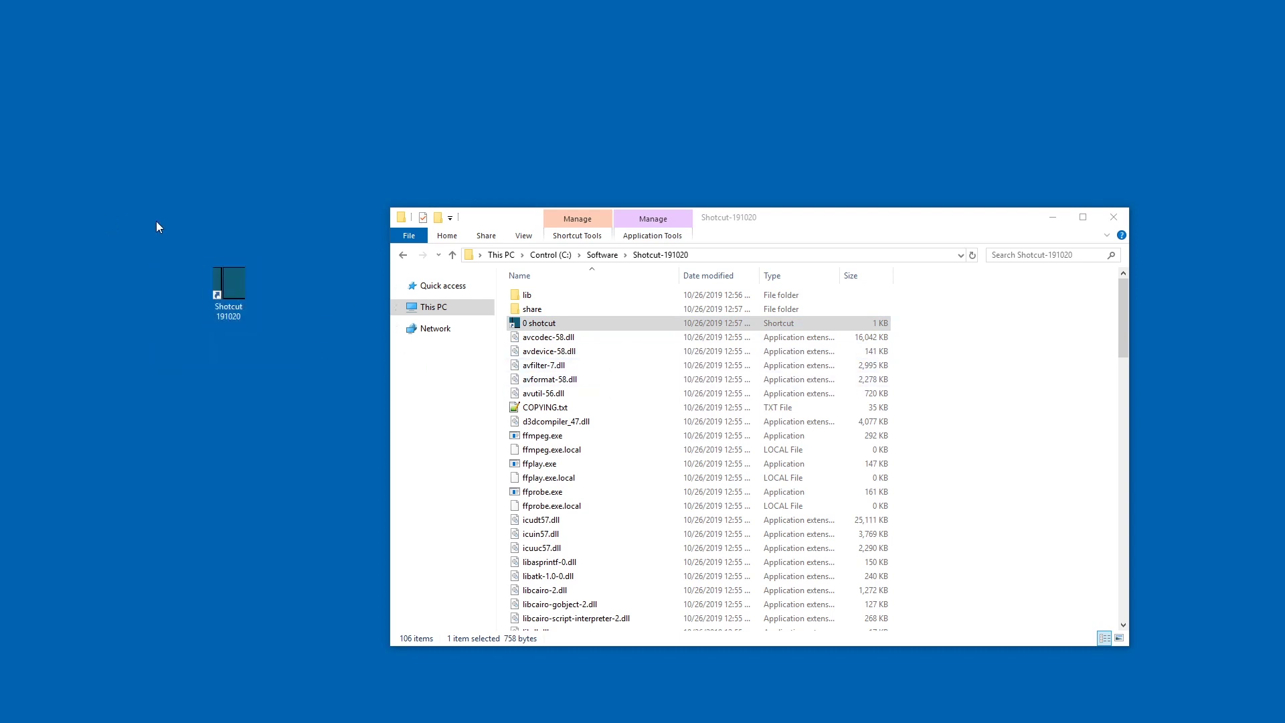
left_click(672, 352)
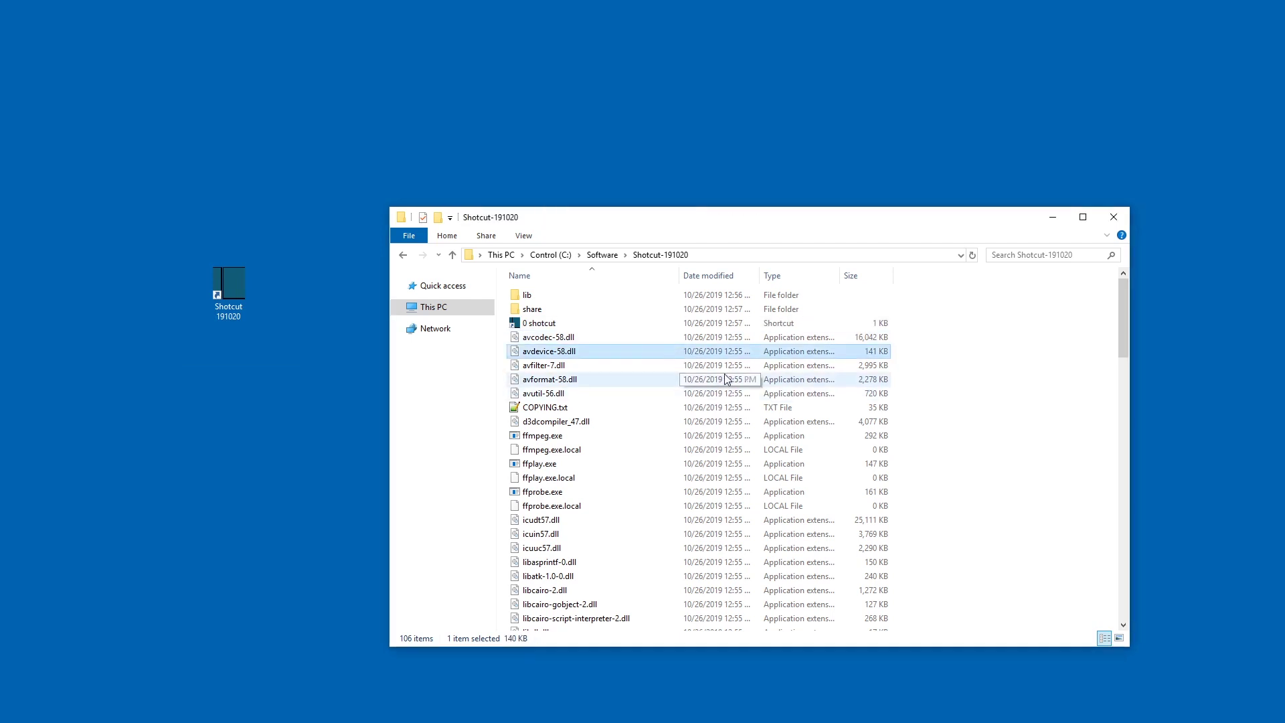
Close the folder, download the 64-bit Windows installer from FossHub, and open GitHub releases
left_click(1111, 221)
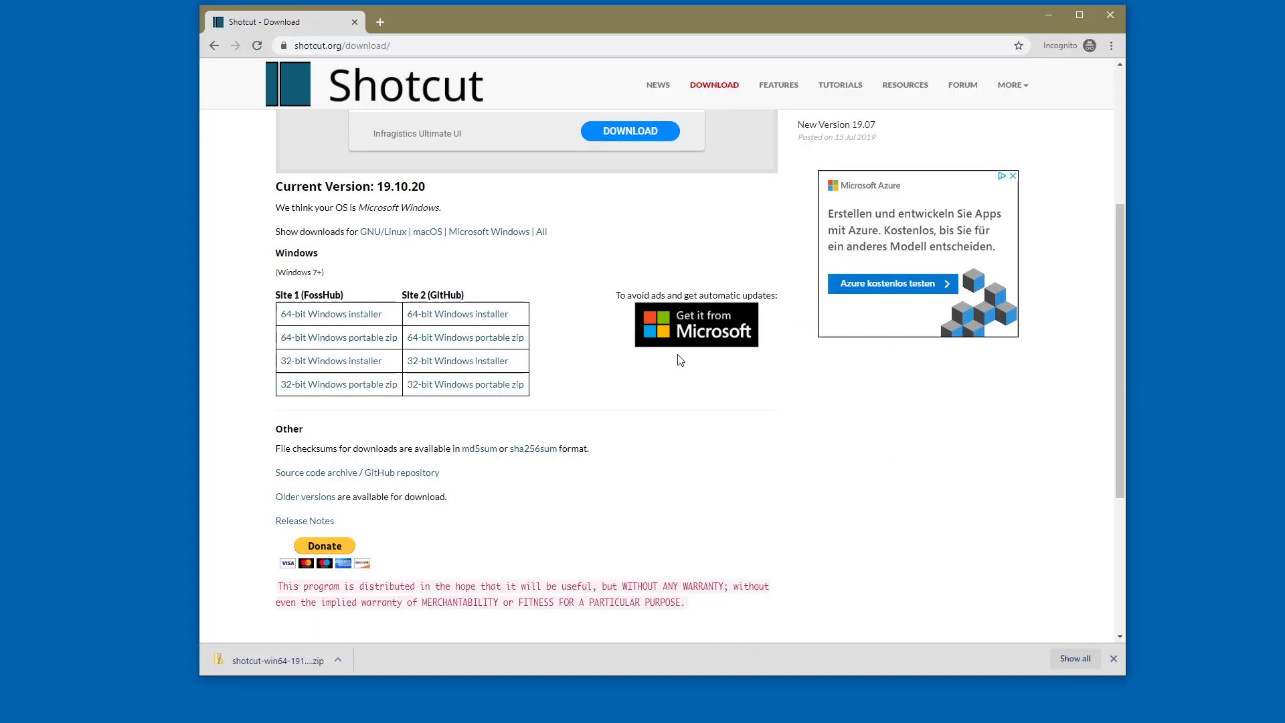
left_click(365, 318)
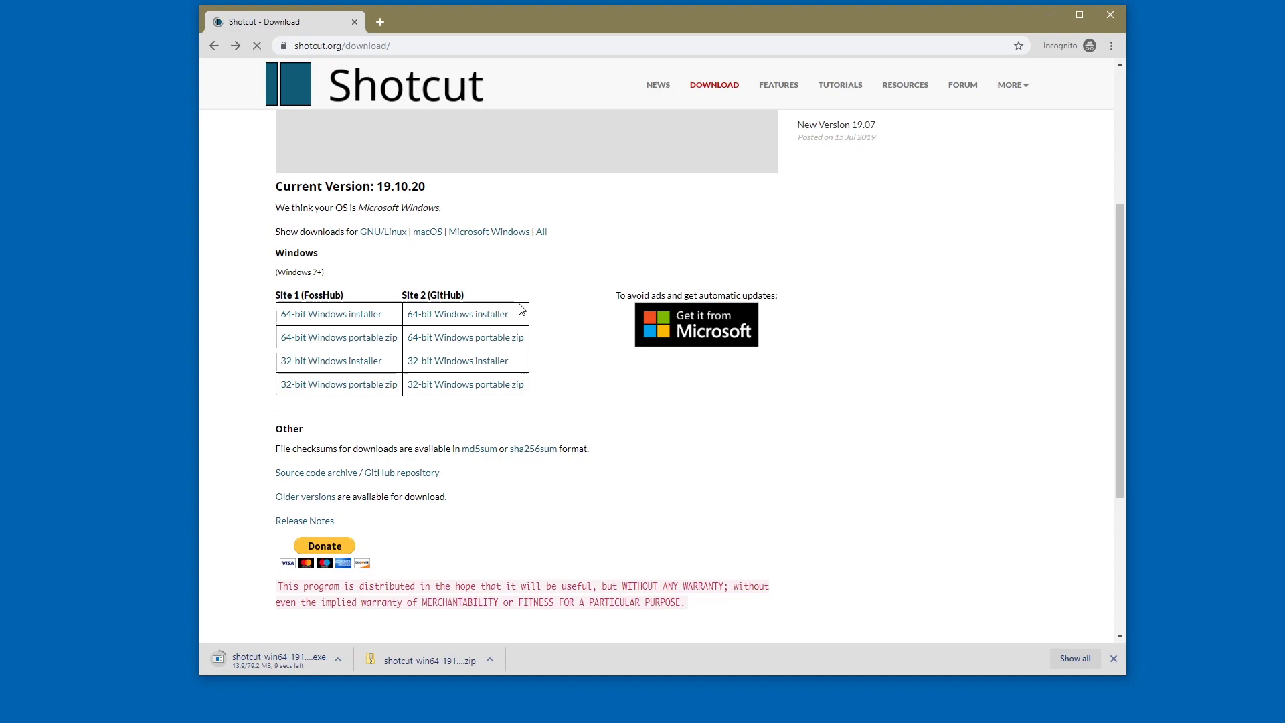
left_click(323, 496)
scroll(514, 355, "down", 20)
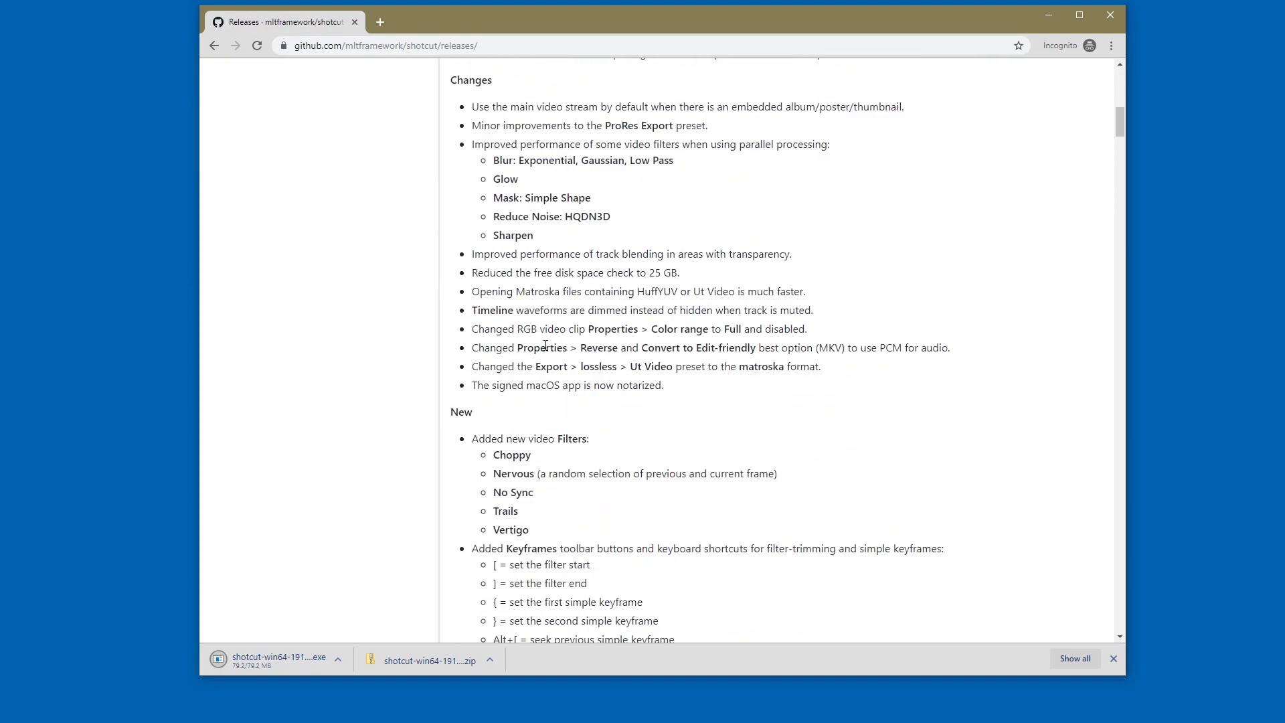
scroll(517, 383, "up", 10)
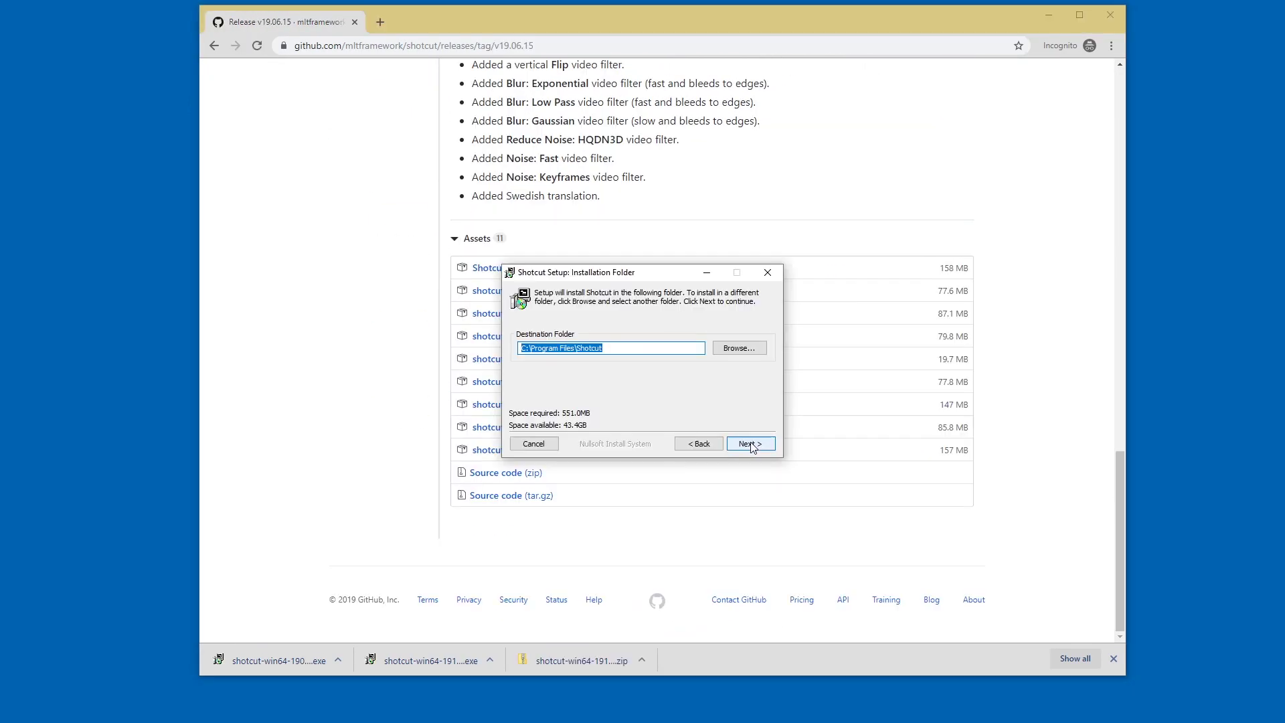
Finish installing the older Shotcut and check its version 19.06.15 in About Shotcut
left_click(748, 442)
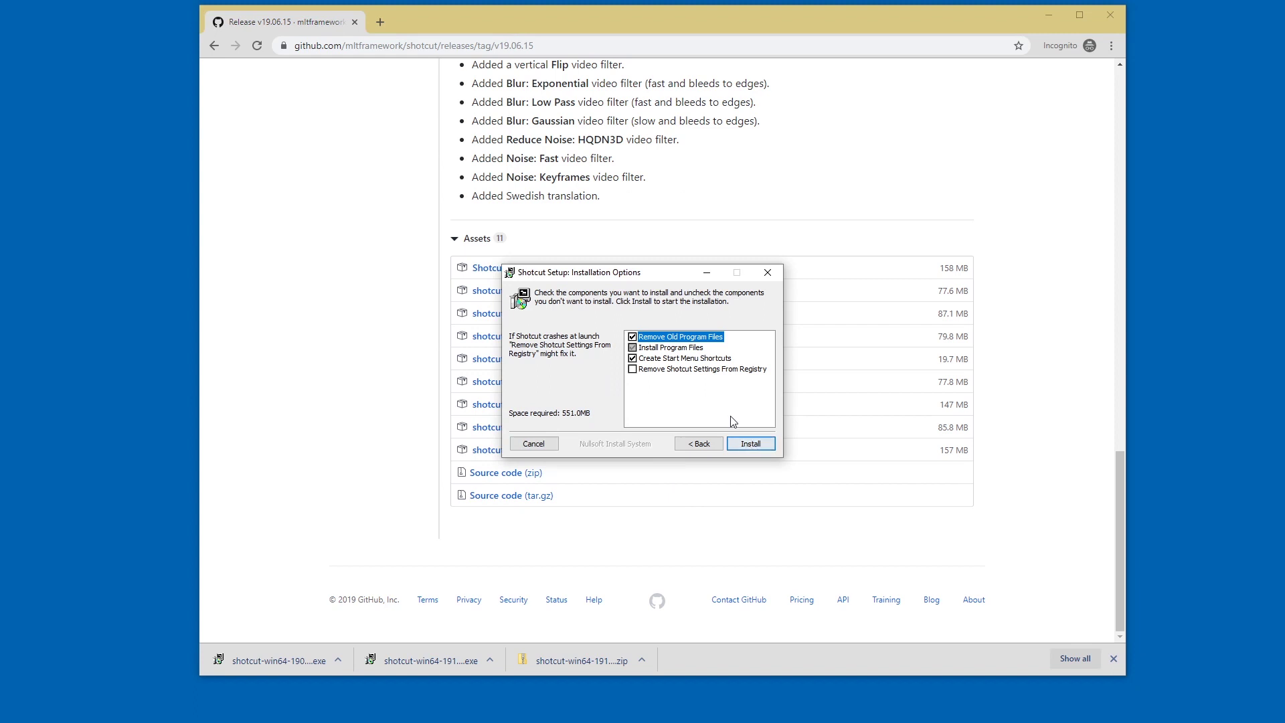
left_click(747, 443)
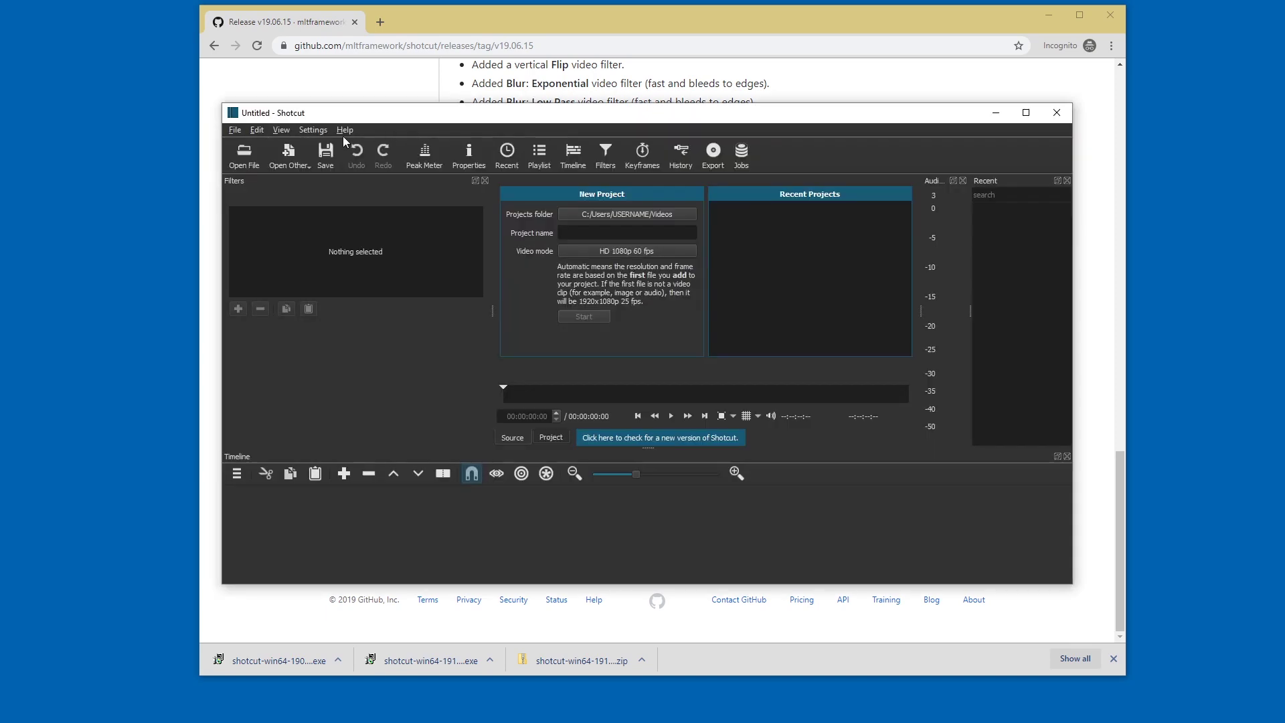
left_click(345, 130)
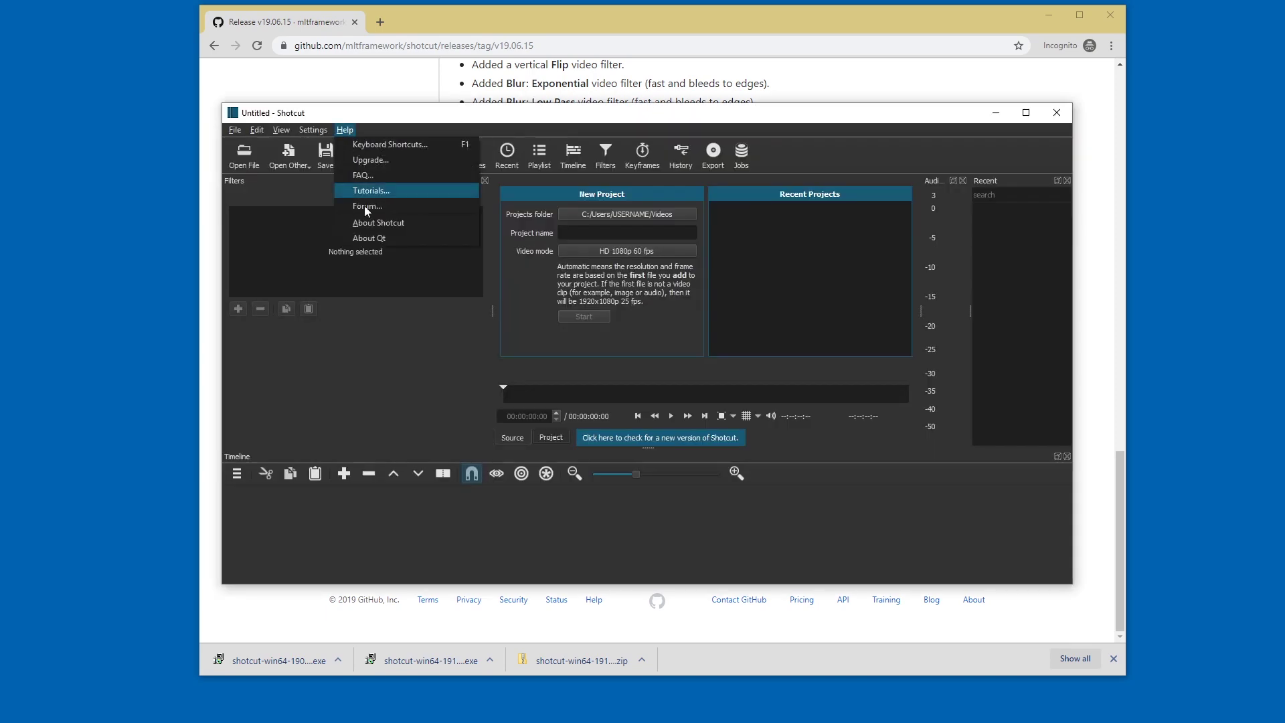
left_click(367, 238)
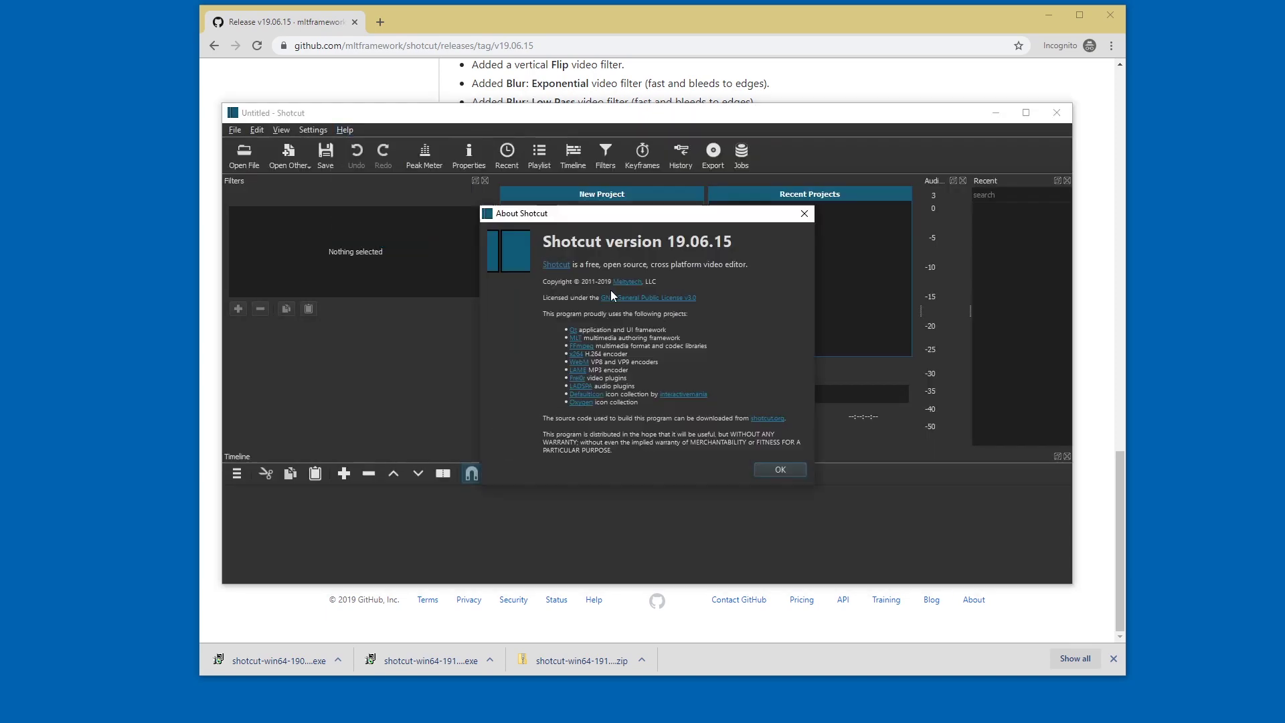
Quit Shotcut 19.06.15 and launch the downloaded 19.10.20 installer
left_click(803, 214)
left_click(1057, 113)
left_click(427, 662)
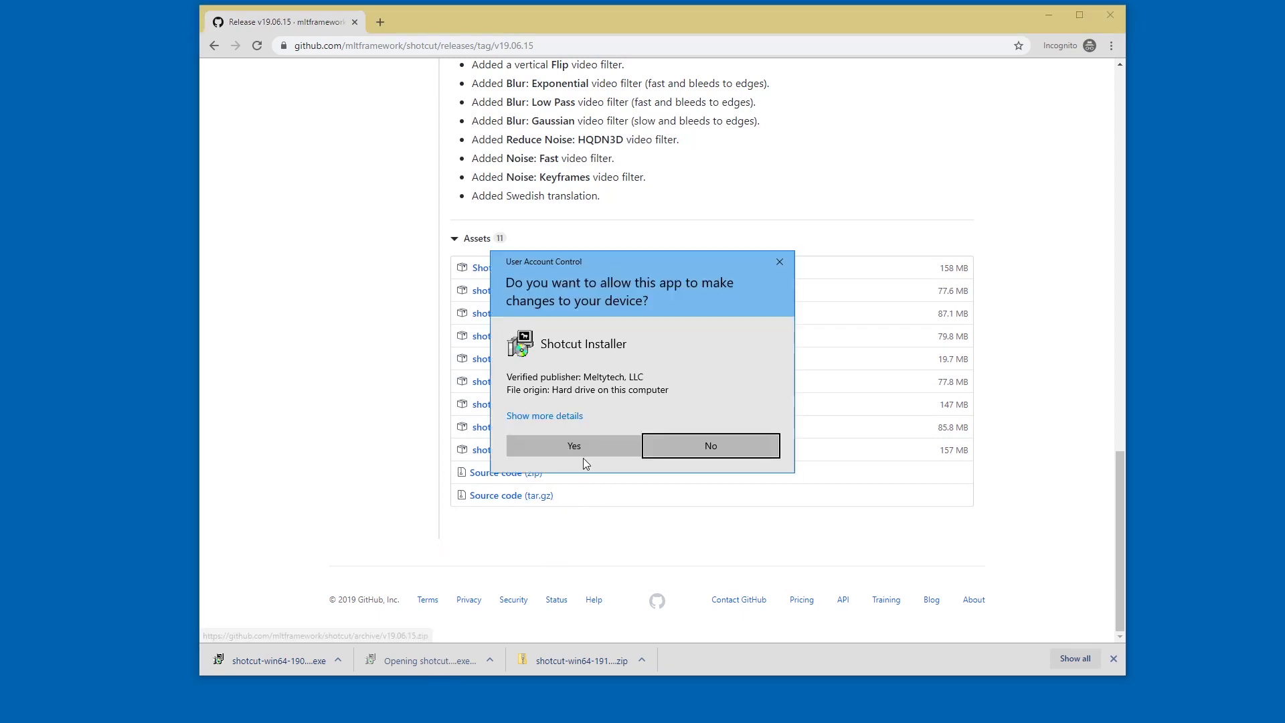
Install Shotcut 19.10.20 in the default folder with Remove Old Program Files and Remove Shotcut Settings From Registry ticked
left_click(585, 448)
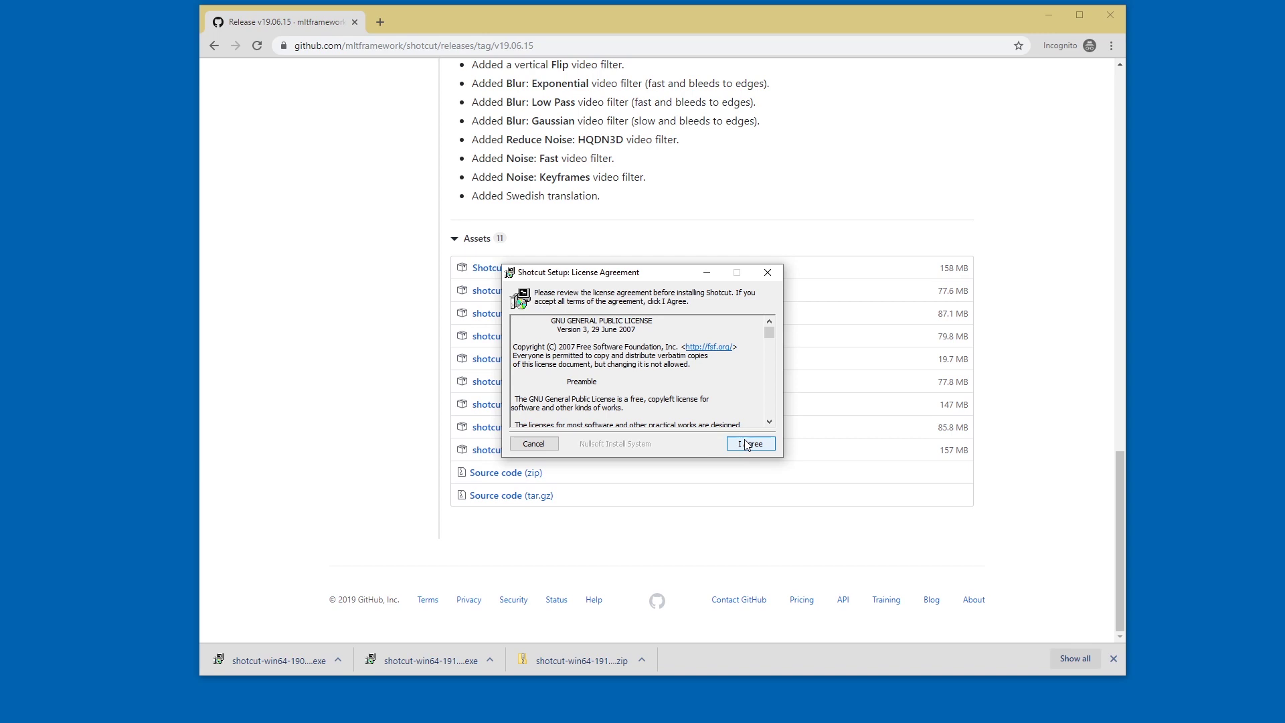
left_click(747, 446)
left_click(748, 445)
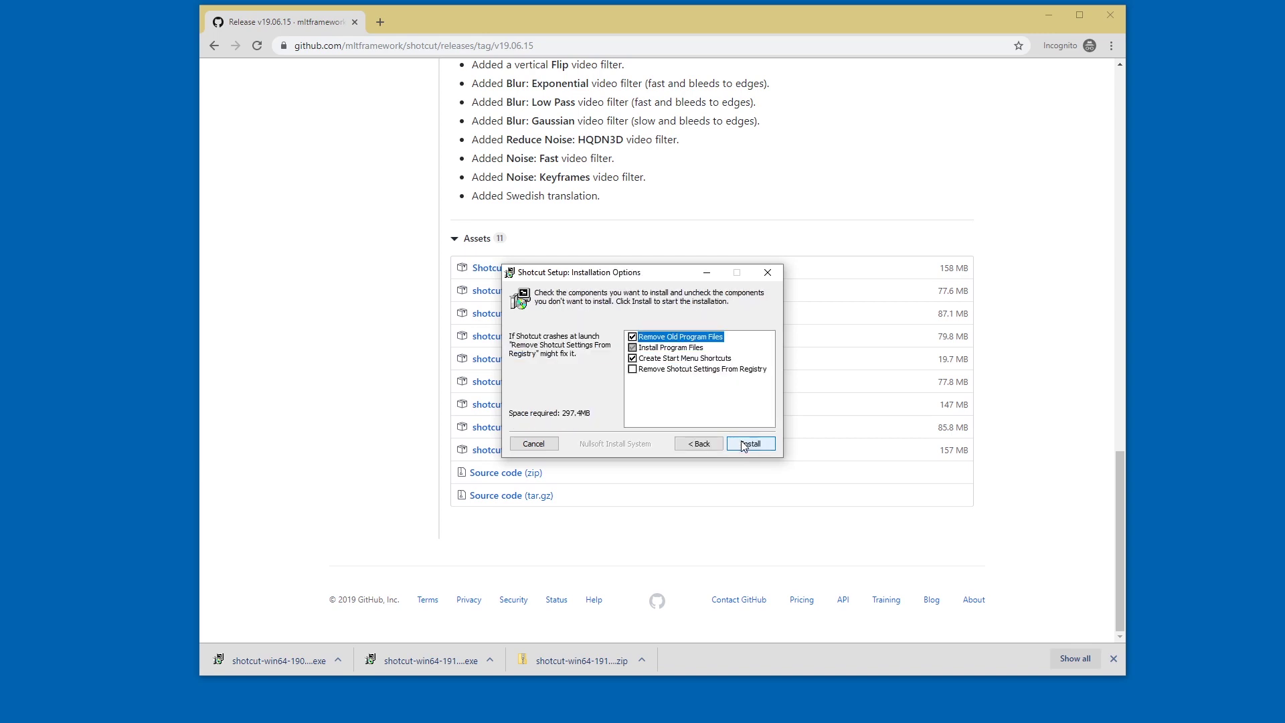
left_click(633, 338)
left_click(633, 369)
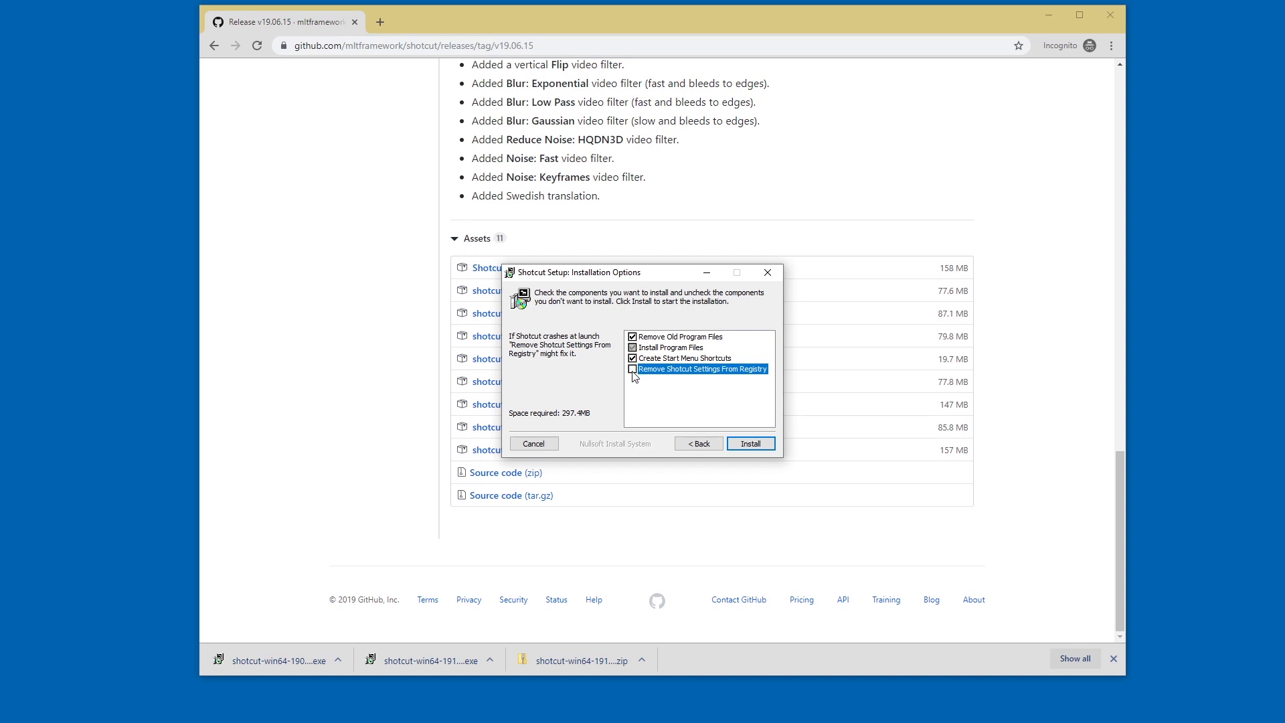
key("Return")
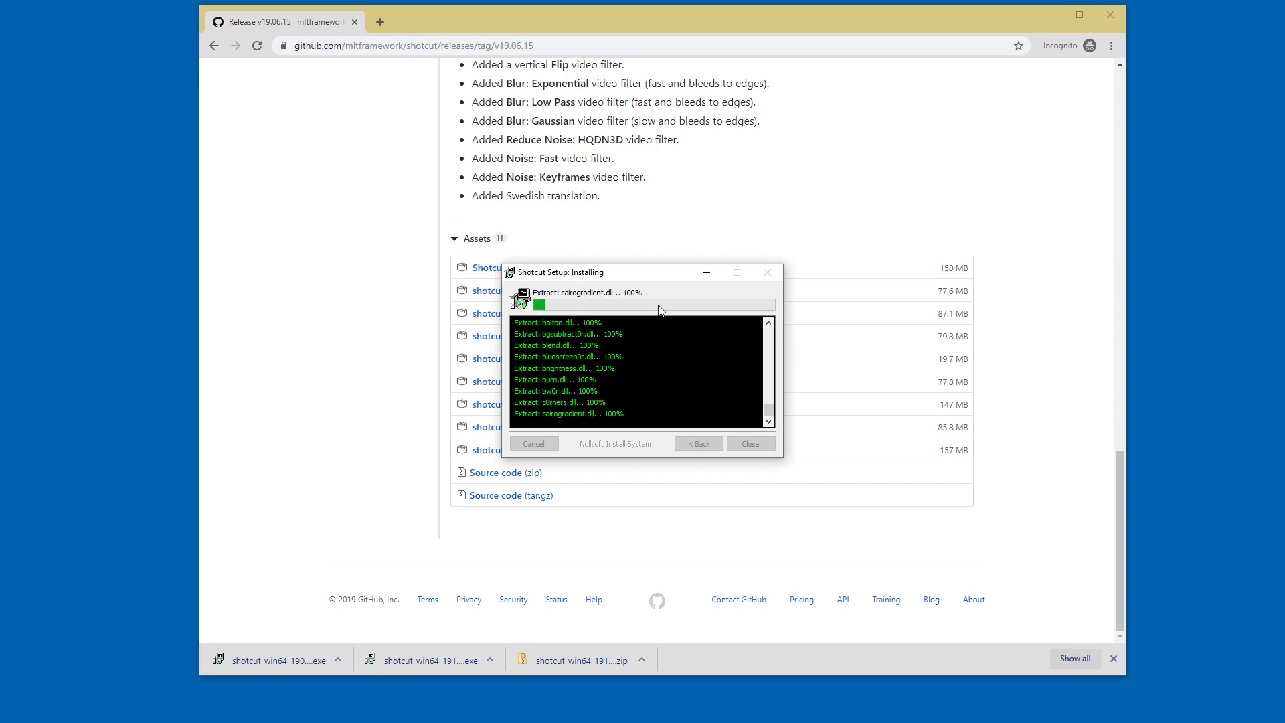
left_click(750, 444)
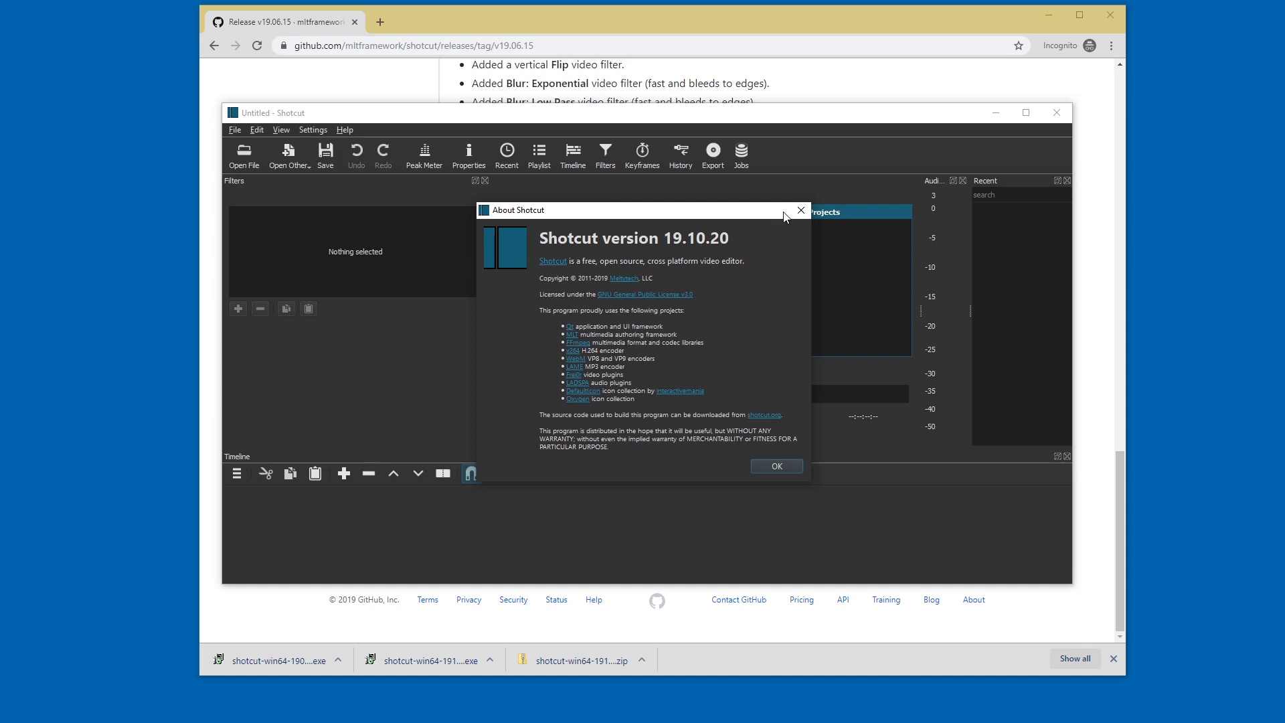
Close Shotcut after confirming it reports version 19.10.20
left_click(801, 210)
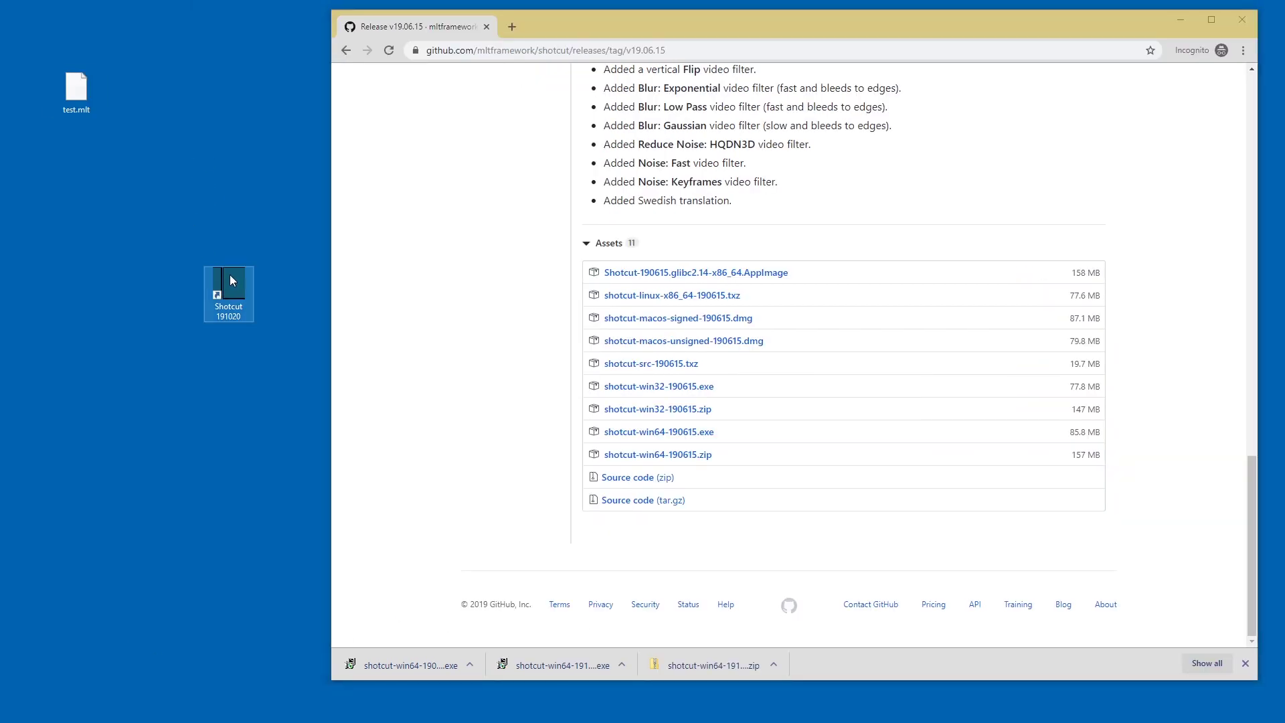
Drop test.mlt from the desktop onto the Shotcut 191020 shortcut so it opens in portable Shotcut
left_click_drag(230, 274, 194, 200)
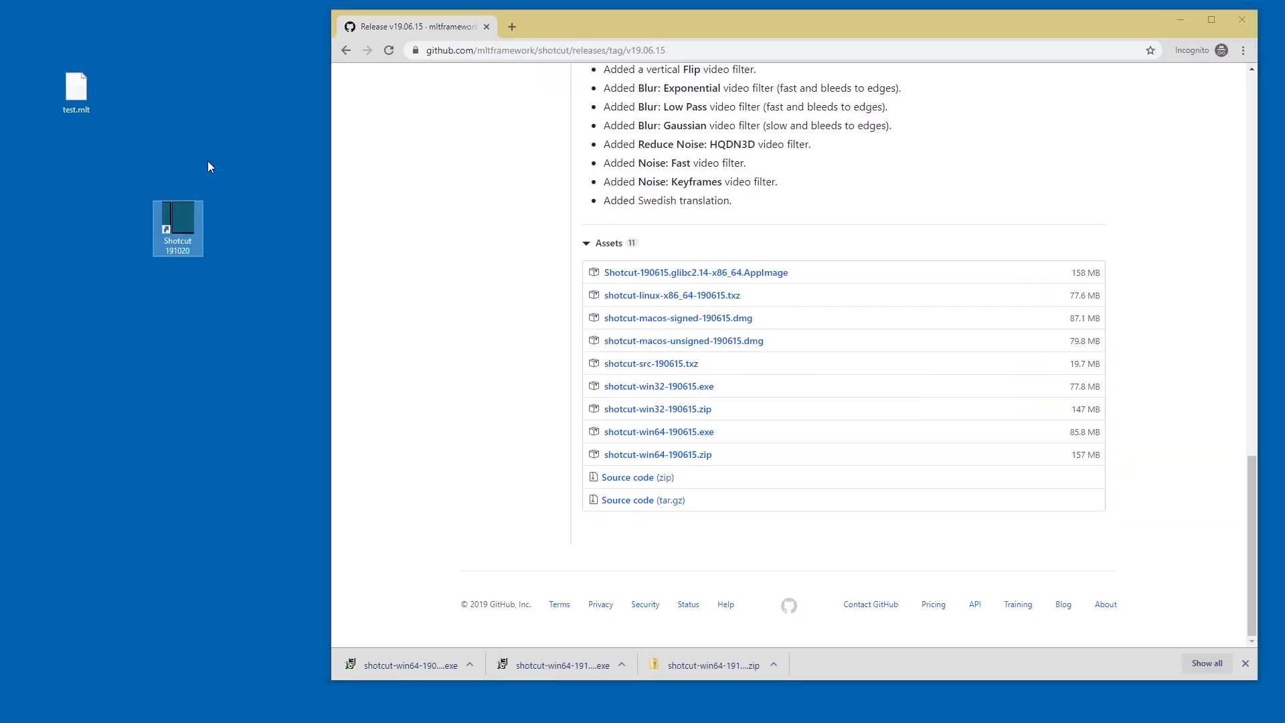
left_click(209, 139)
left_click(94, 87)
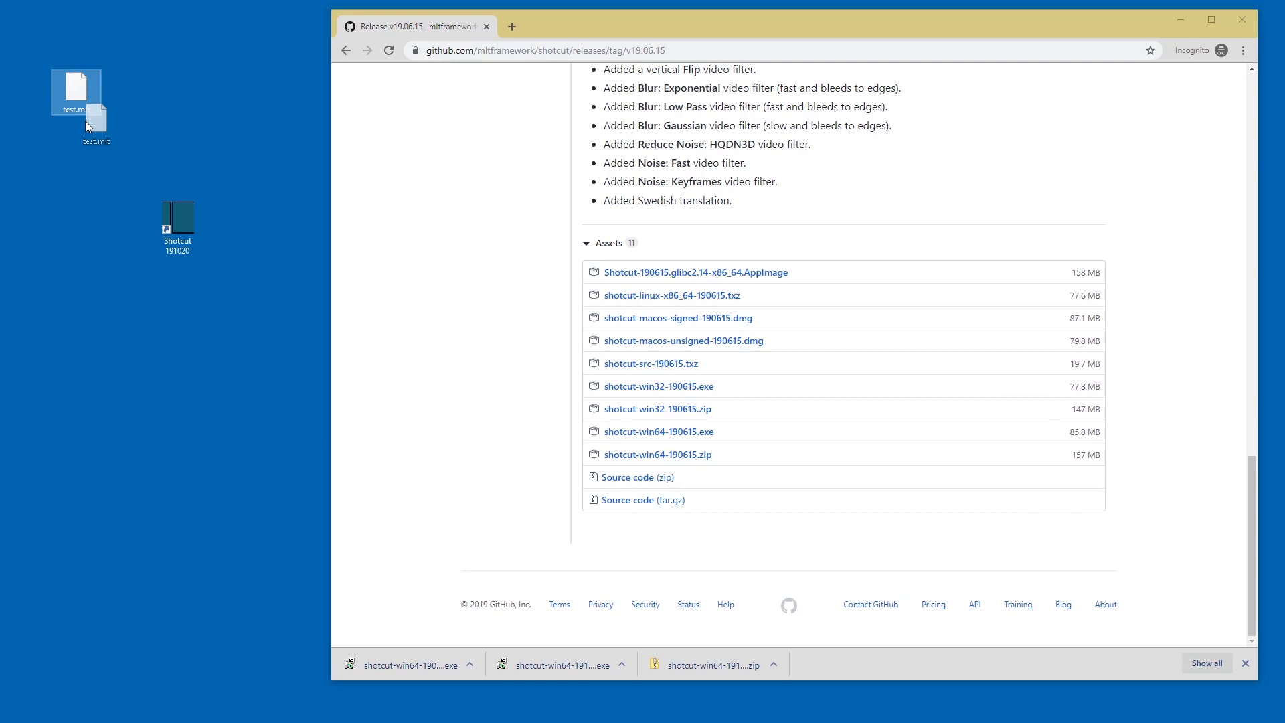
left_click_drag(86, 123, 176, 219)
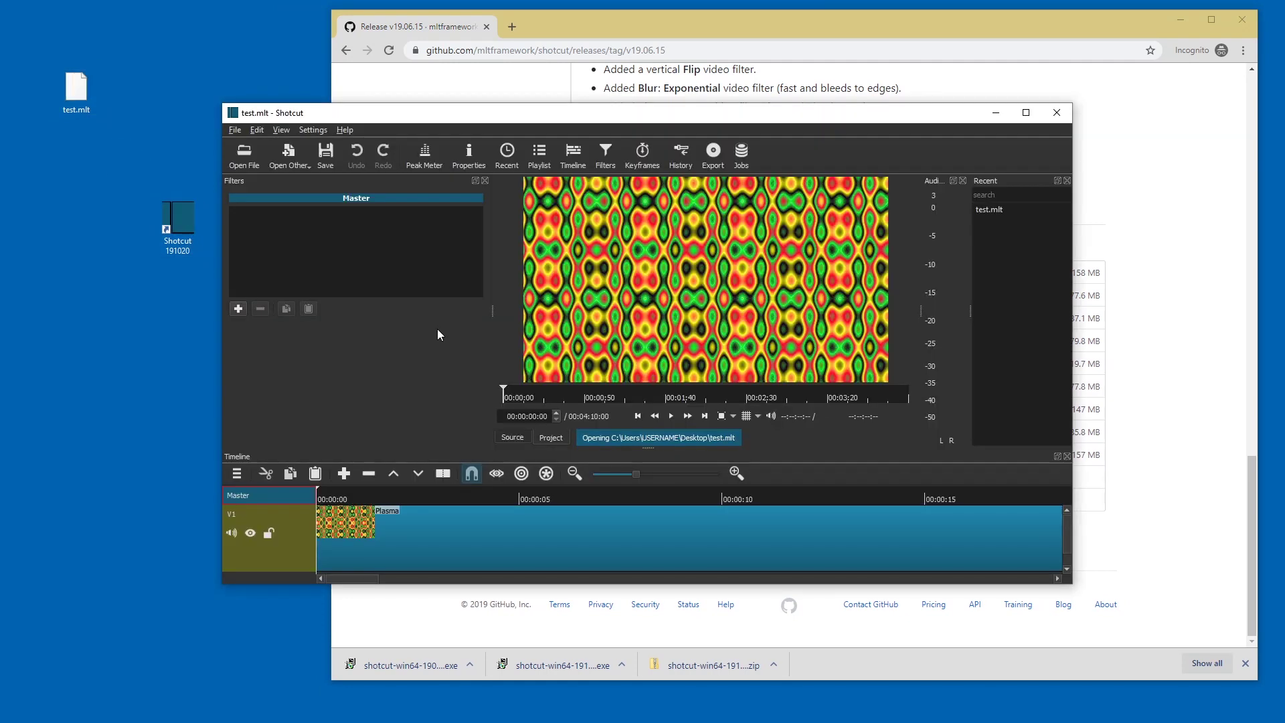
left_click(73, 91)
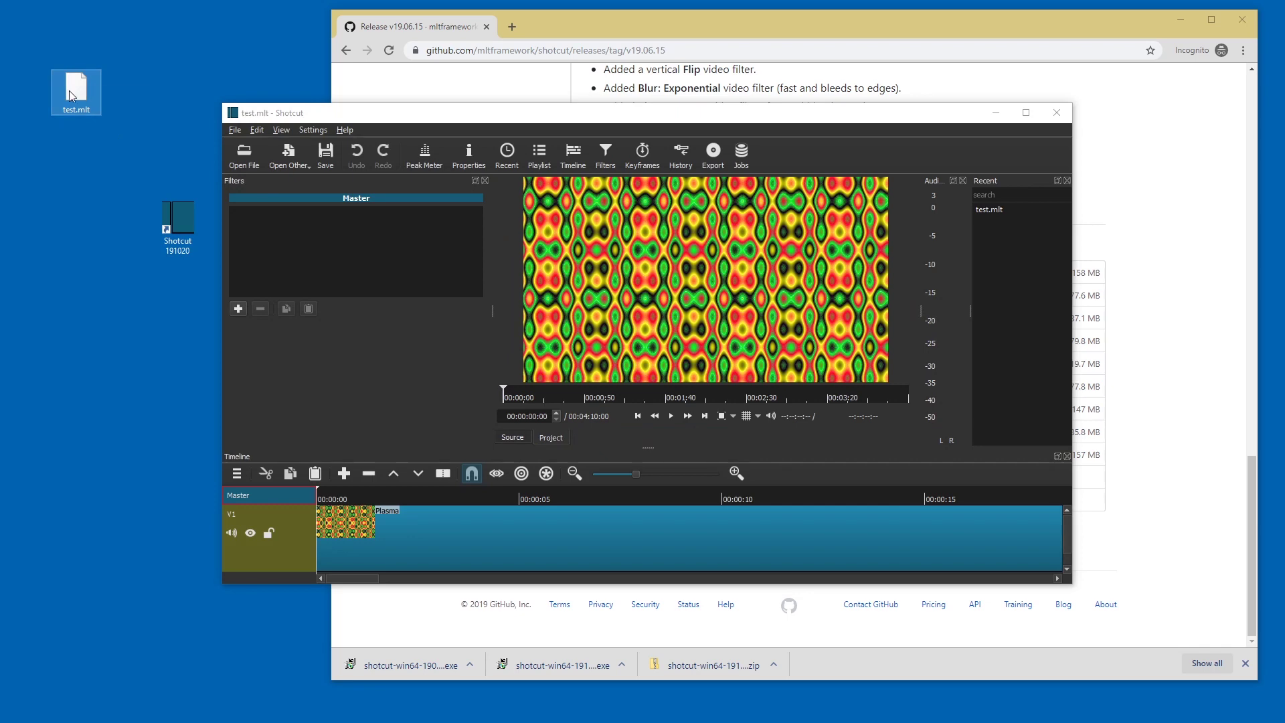
In test.mlt's Properties, set .mlt files to open with shotcut.exe from C:\Program Files\Shotcut and apply
right_click(72, 94)
left_click(91, 260)
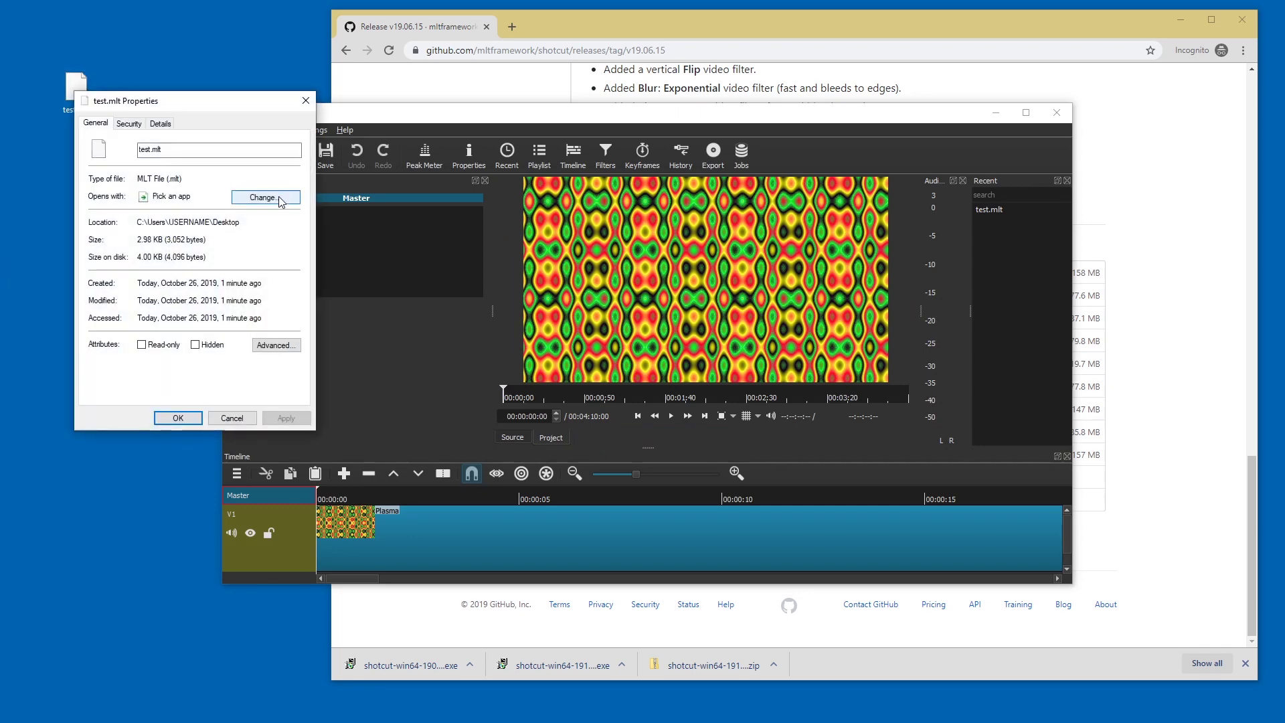
left_click(256, 196)
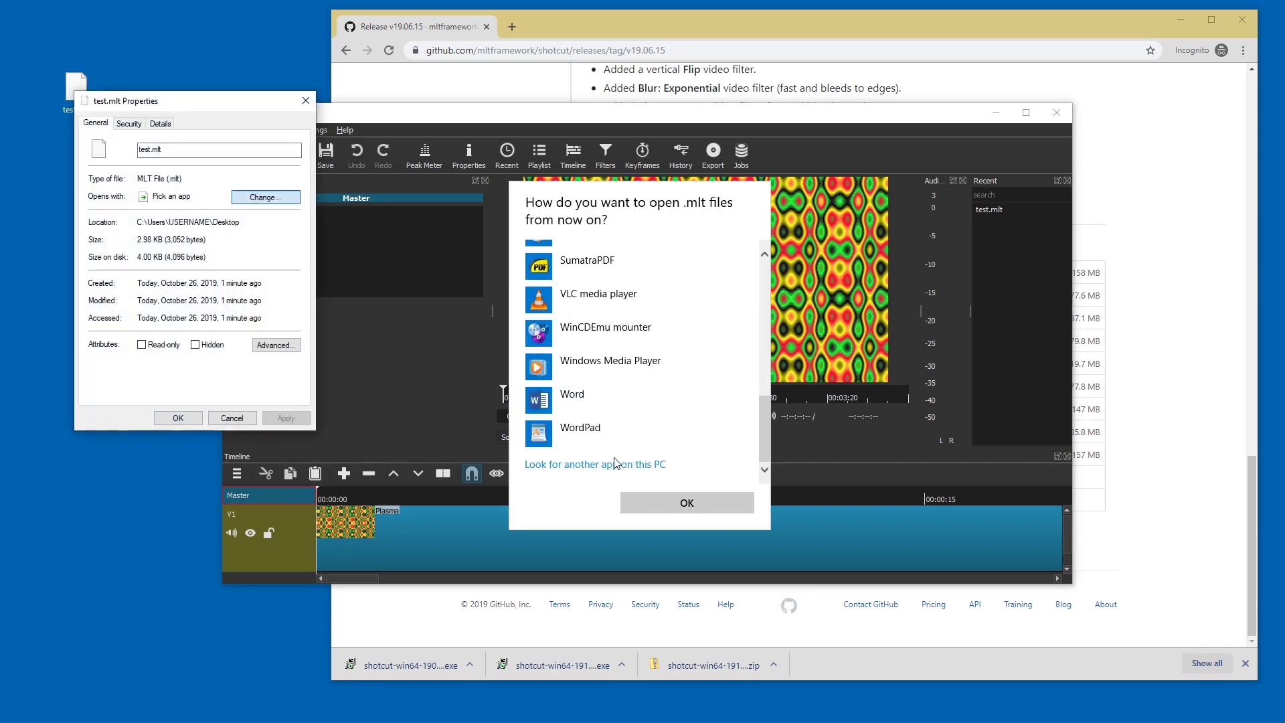
left_click(622, 469)
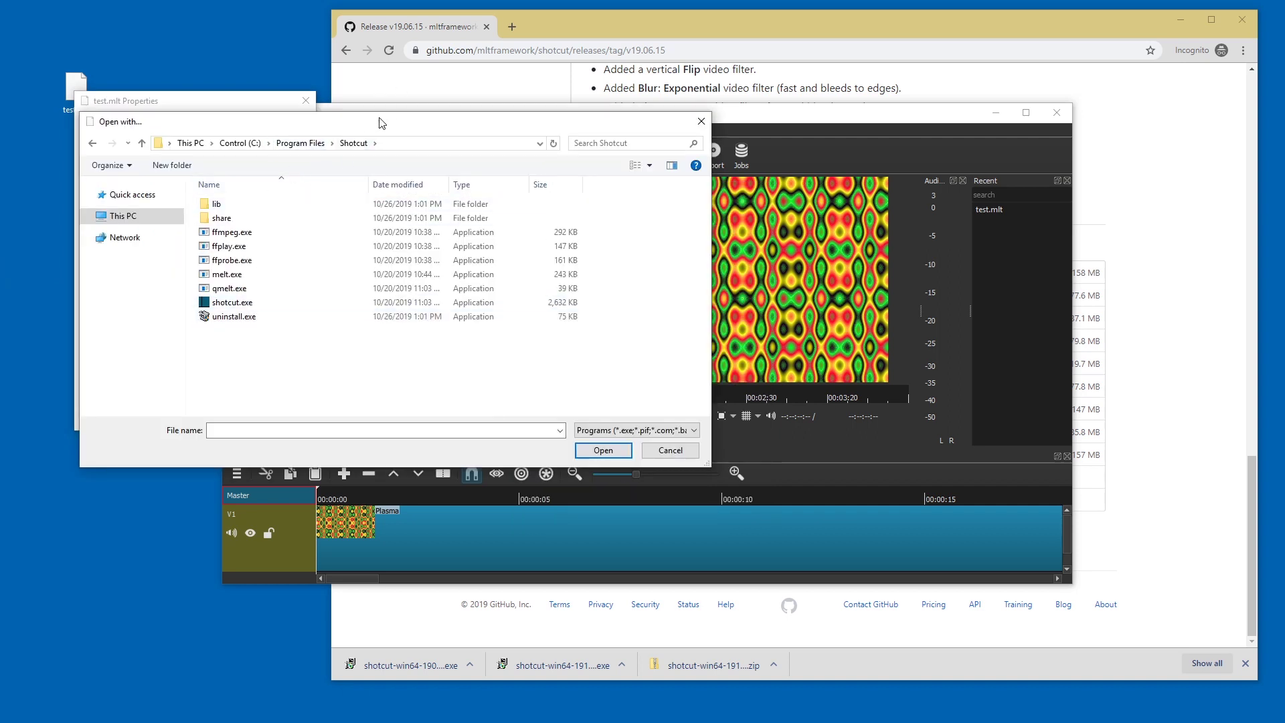
double_click(241, 302)
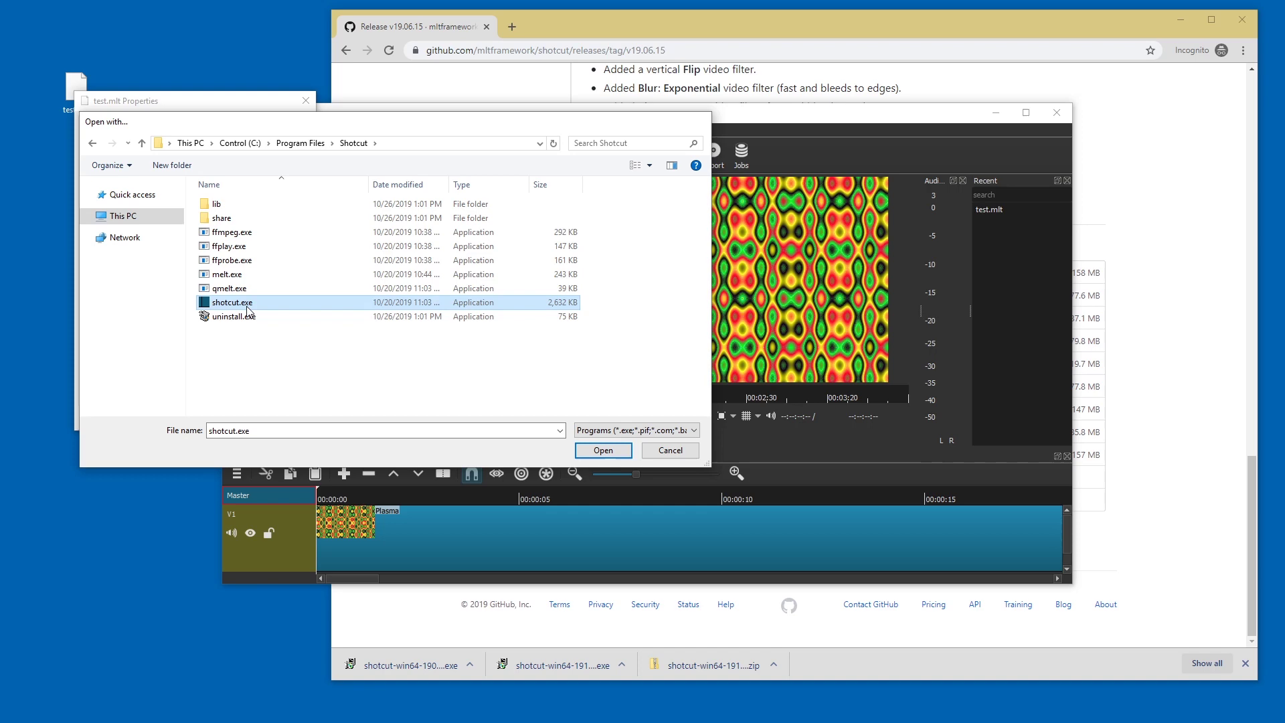
left_click(286, 418)
Confirm the Properties change, open test.mlt from the desktop to verify it launches Shotcut, then close Shotcut
left_click(178, 418)
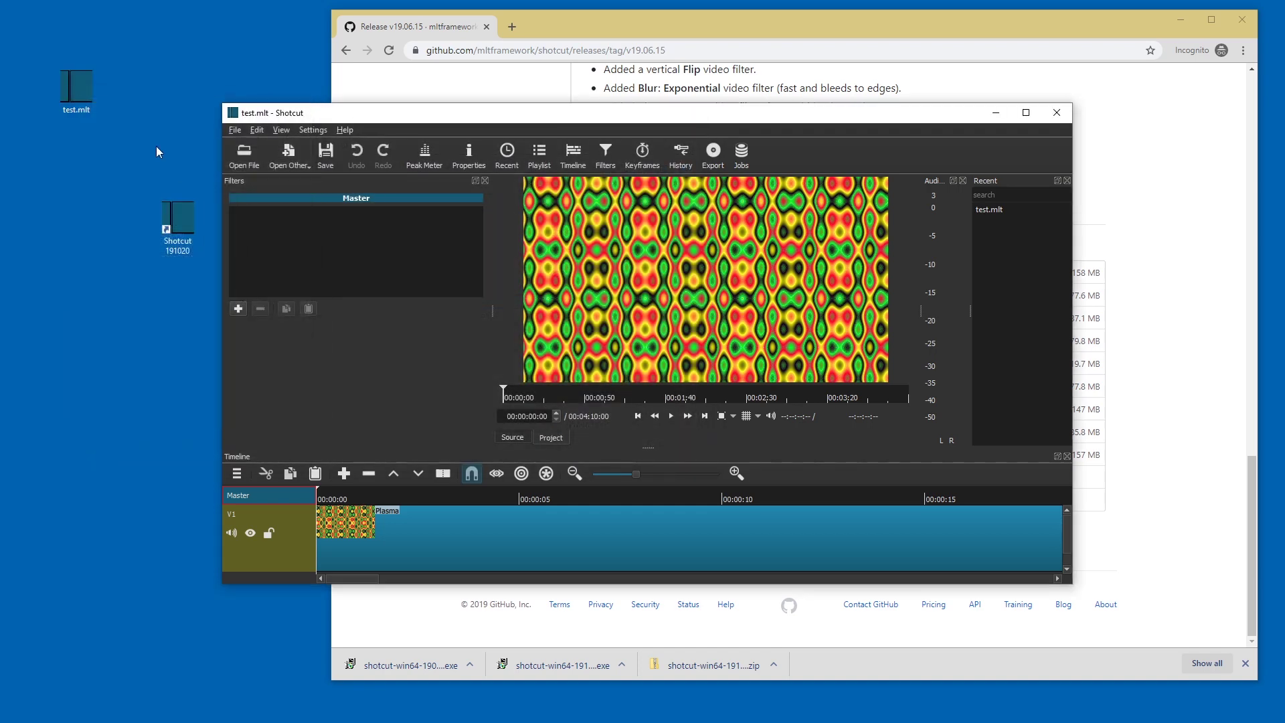
double_click(81, 95)
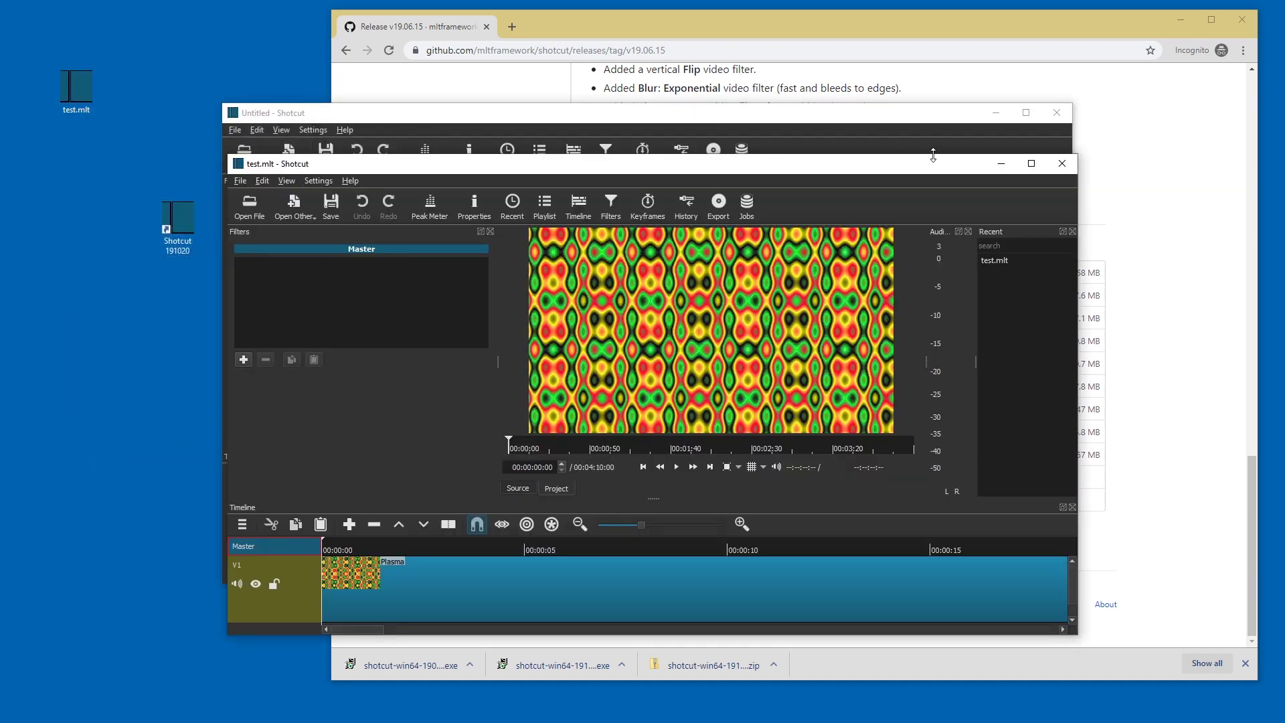
left_click(905, 134)
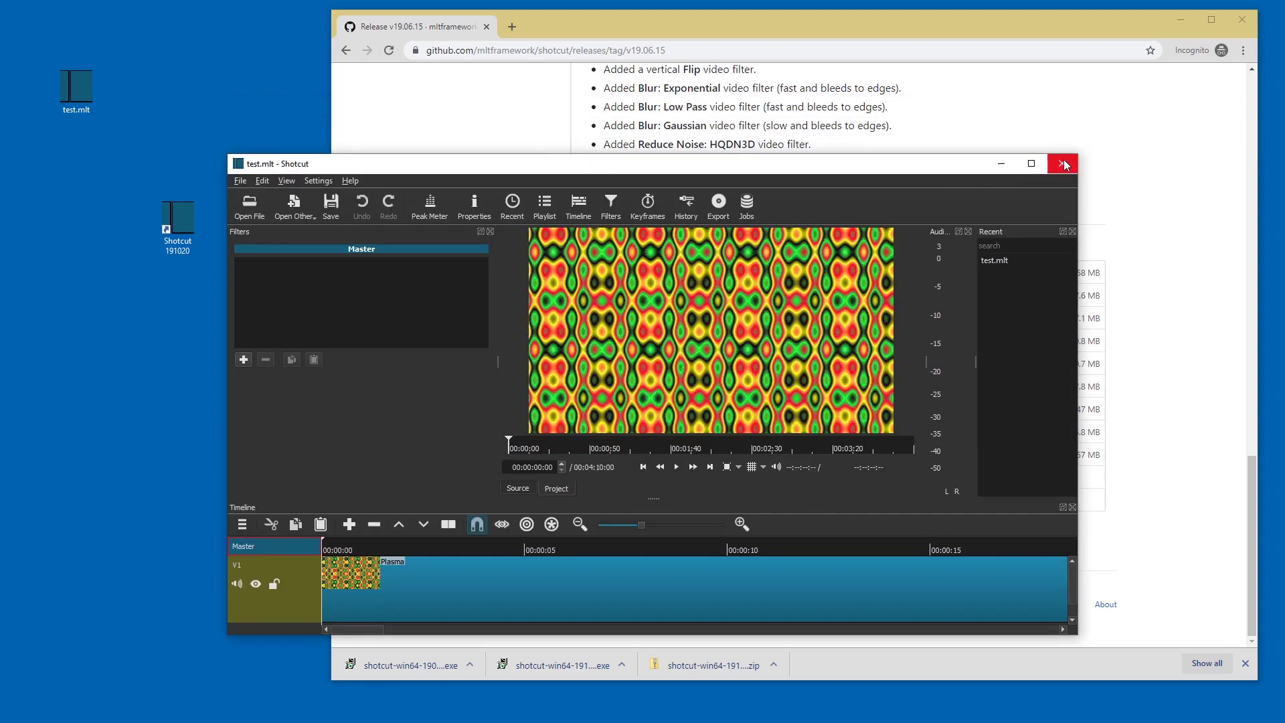
left_click(1063, 164)
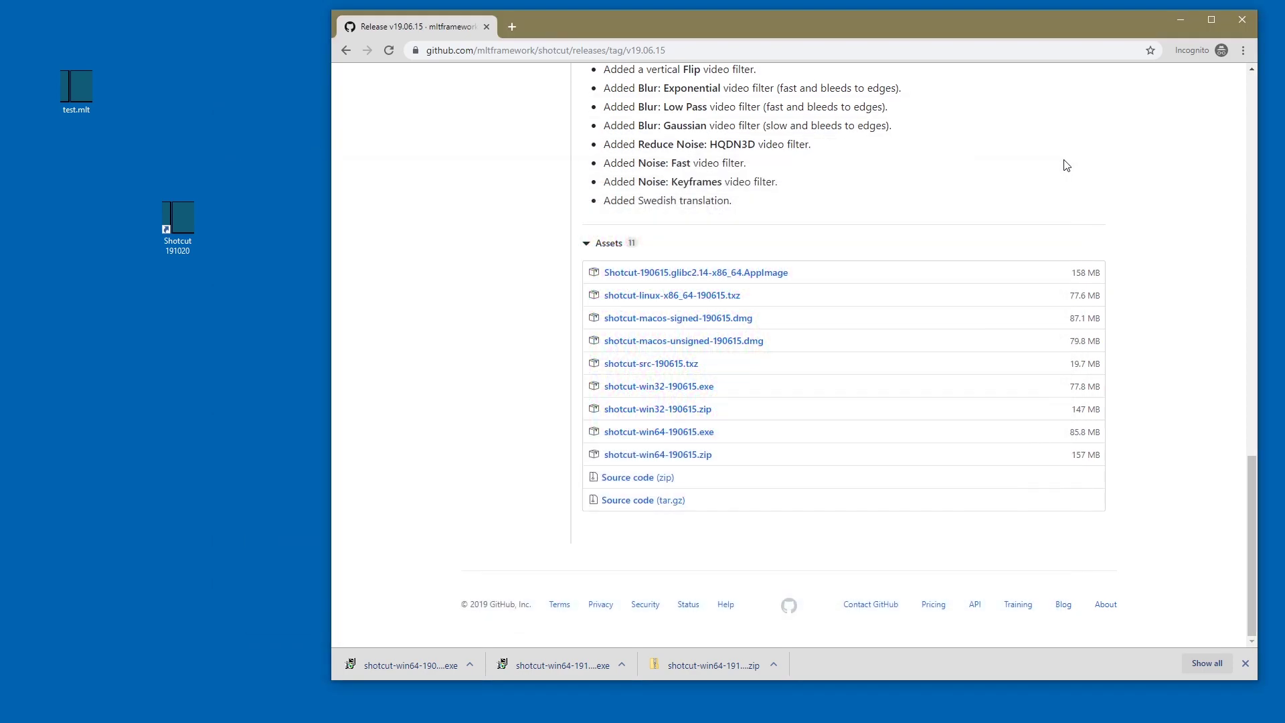